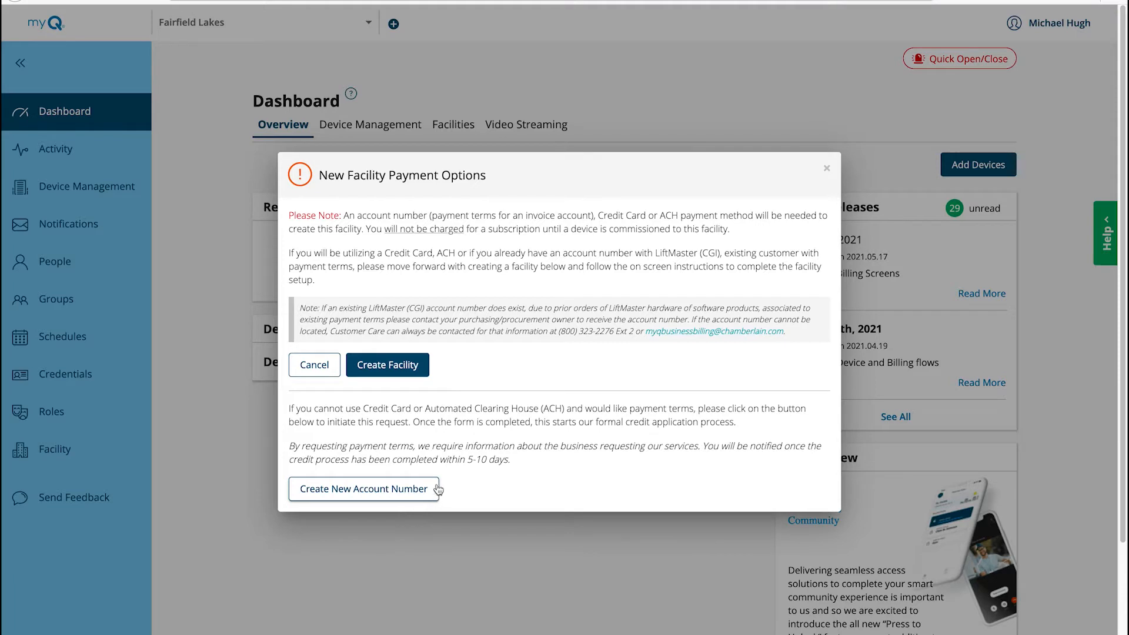
Start creating a new facility and choose Community as its facility type
{"action": "left_click", "coordinate": [425, 376]}
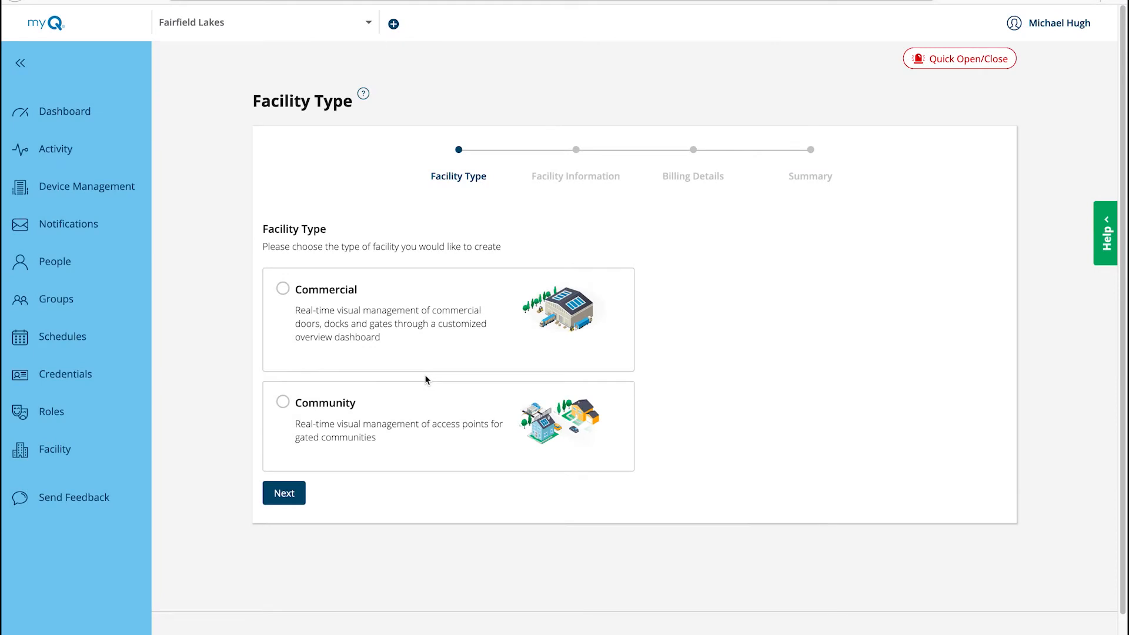
{"action": "left_click", "coordinate": [283, 403]}
{"action": "left_click", "coordinate": [284, 494]}
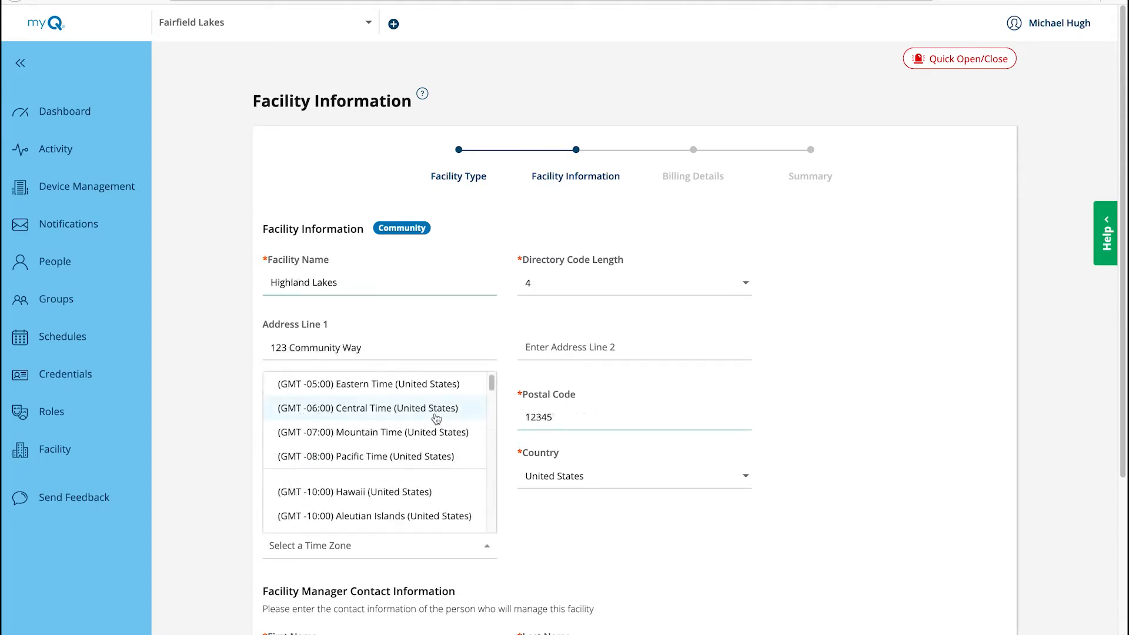
Enter the facility information for Highland Lakes with directory code length 4, address, Central Time zone and the facility manager's contact details, and continue to billing
{"action": "left_click", "coordinate": [436, 409]}
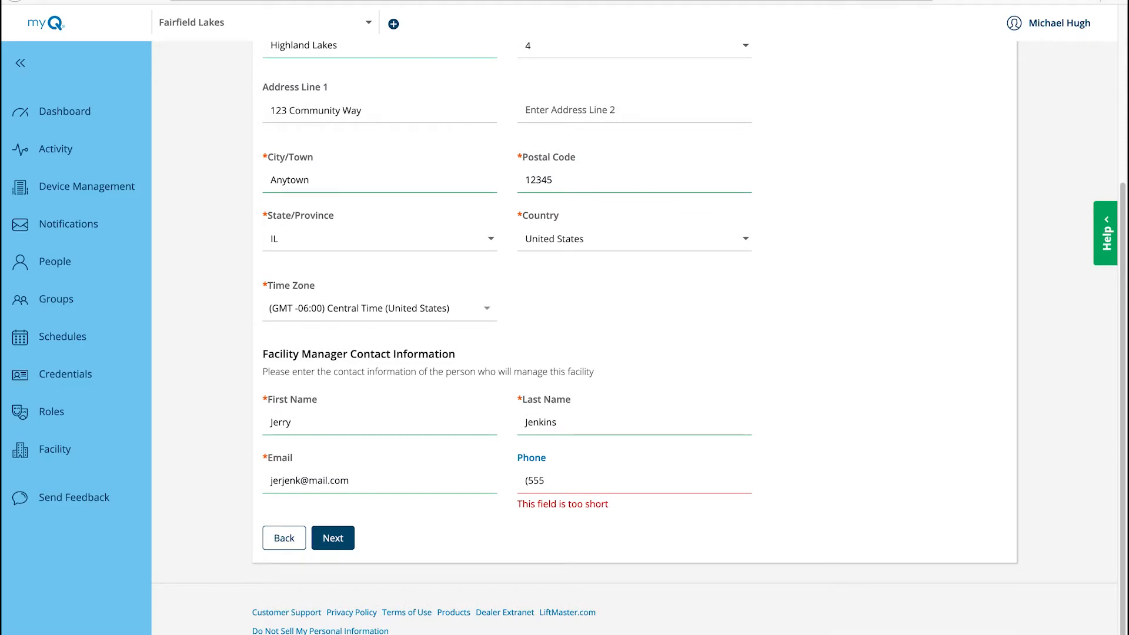
{"action": "type", "text": "123-4567"}
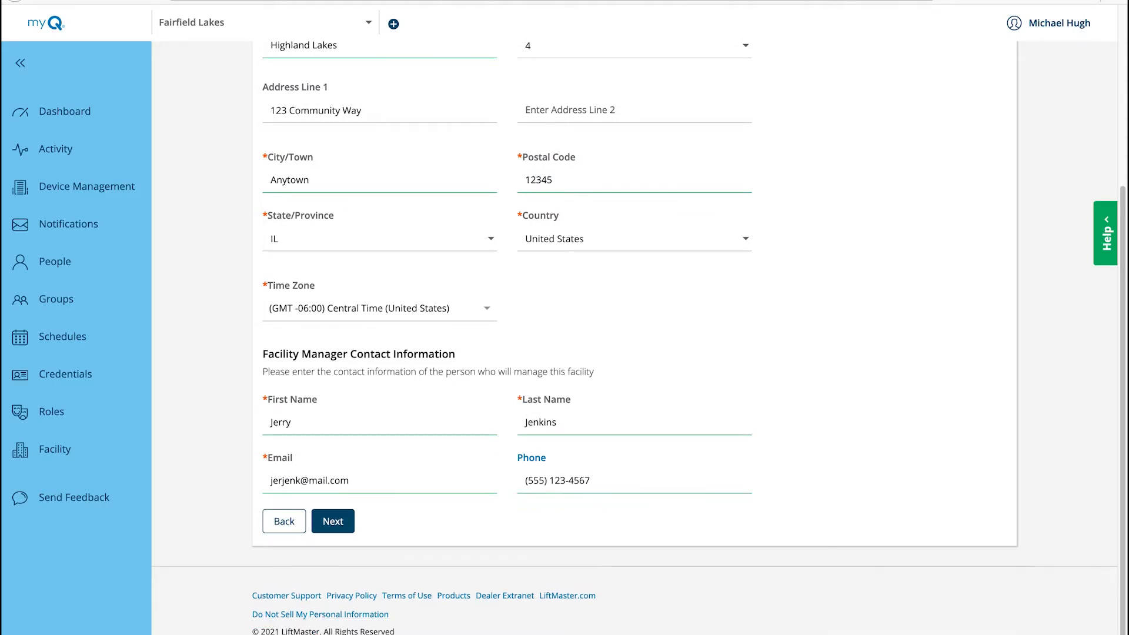
{"action": "left_click", "coordinate": [332, 522]}
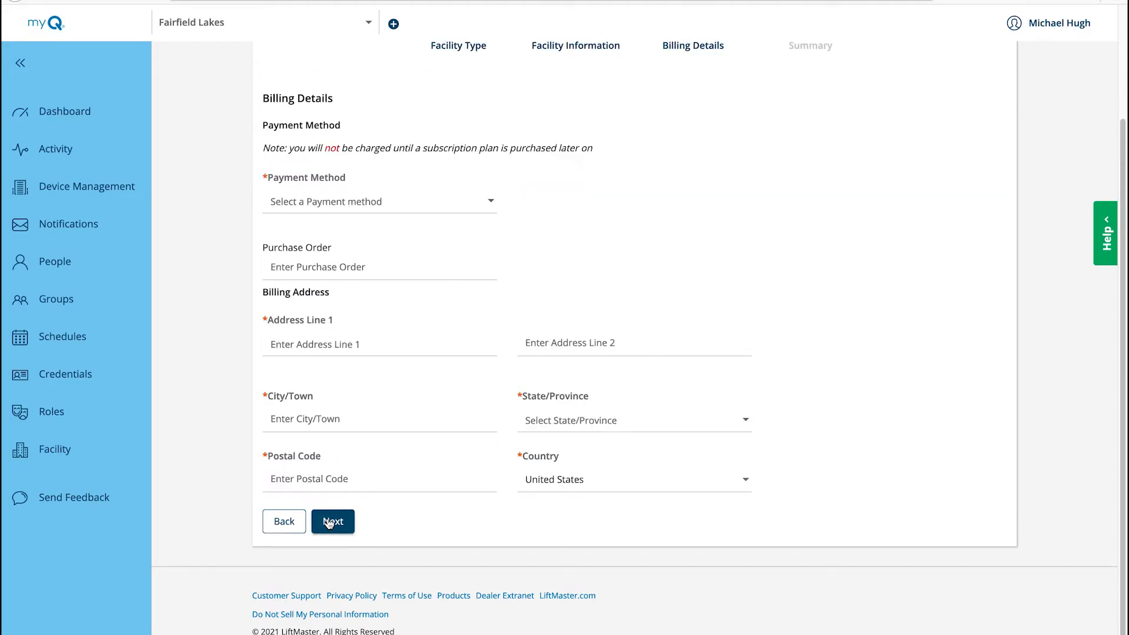
Set the payment method to Account Number, enter the account number and billing address, and create the facility
{"action": "left_click", "coordinate": [494, 208]}
{"action": "left_click", "coordinate": [494, 208]}
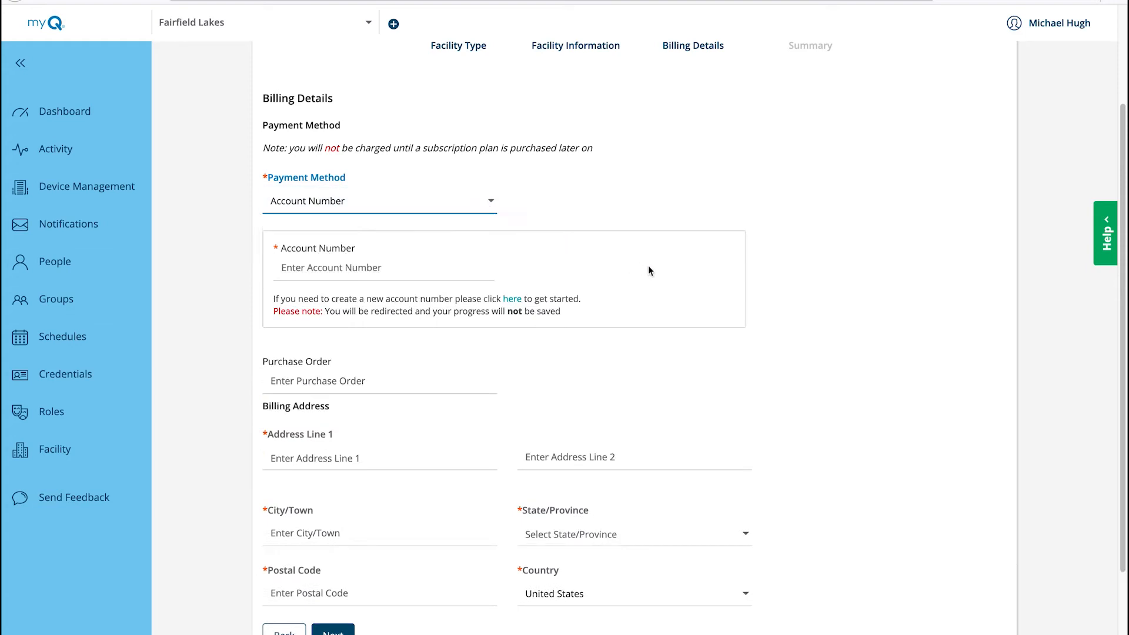
{"action": "left_click", "coordinate": [441, 267]}
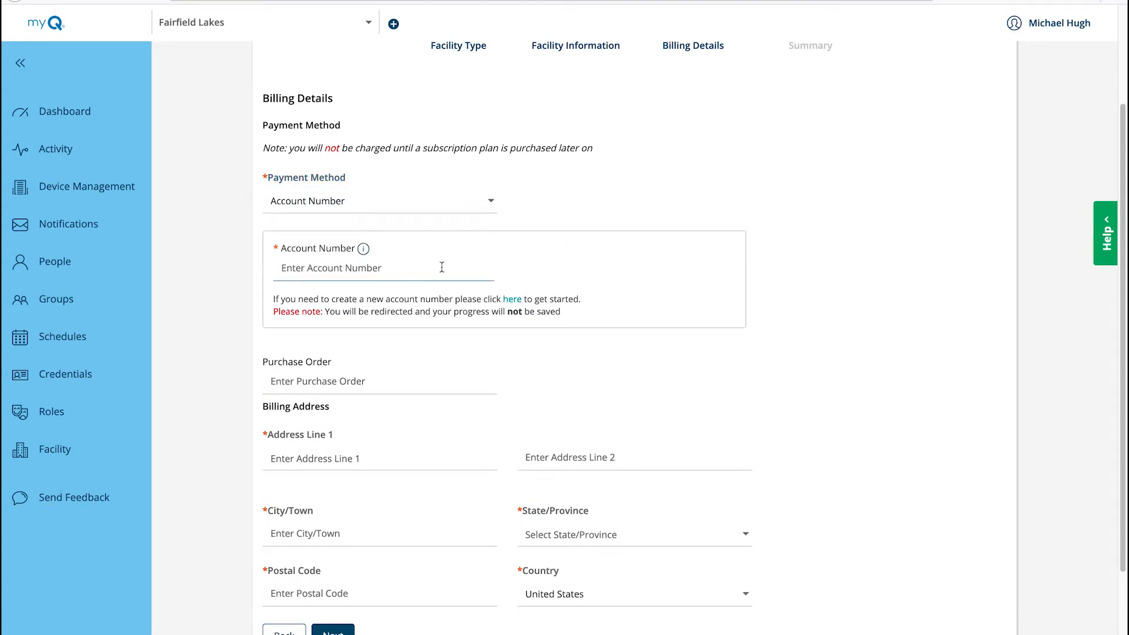
{"action": "type", "text": "123456"}
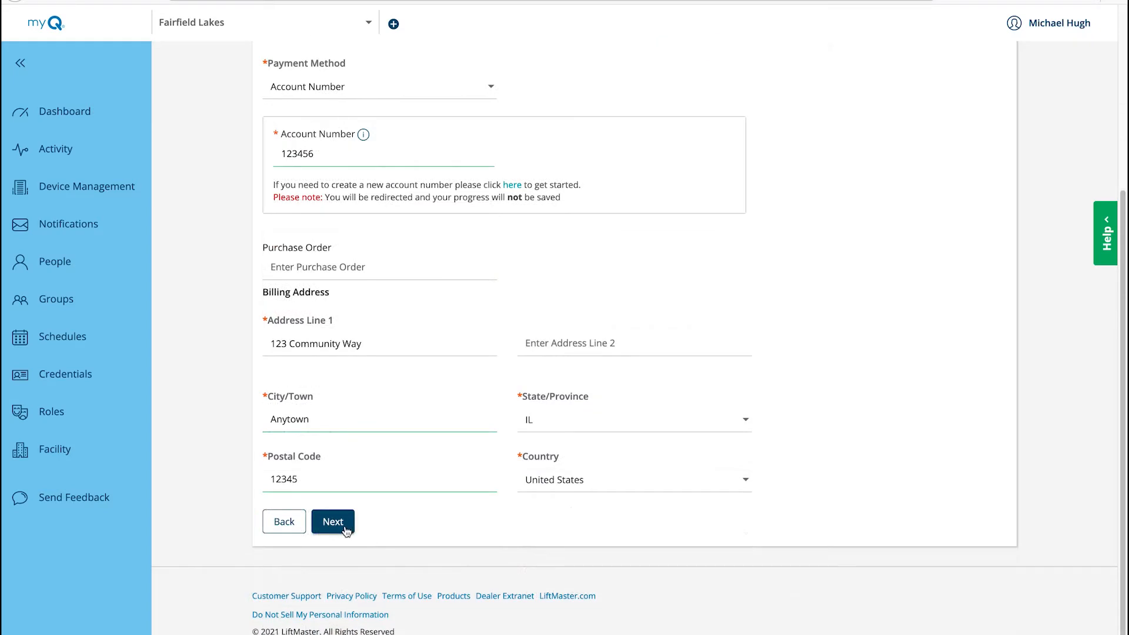
{"action": "left_click", "coordinate": [341, 523]}
{"action": "scroll", "coordinate": [592, 519], "scroll_direction": "down", "scroll_amount": 5}
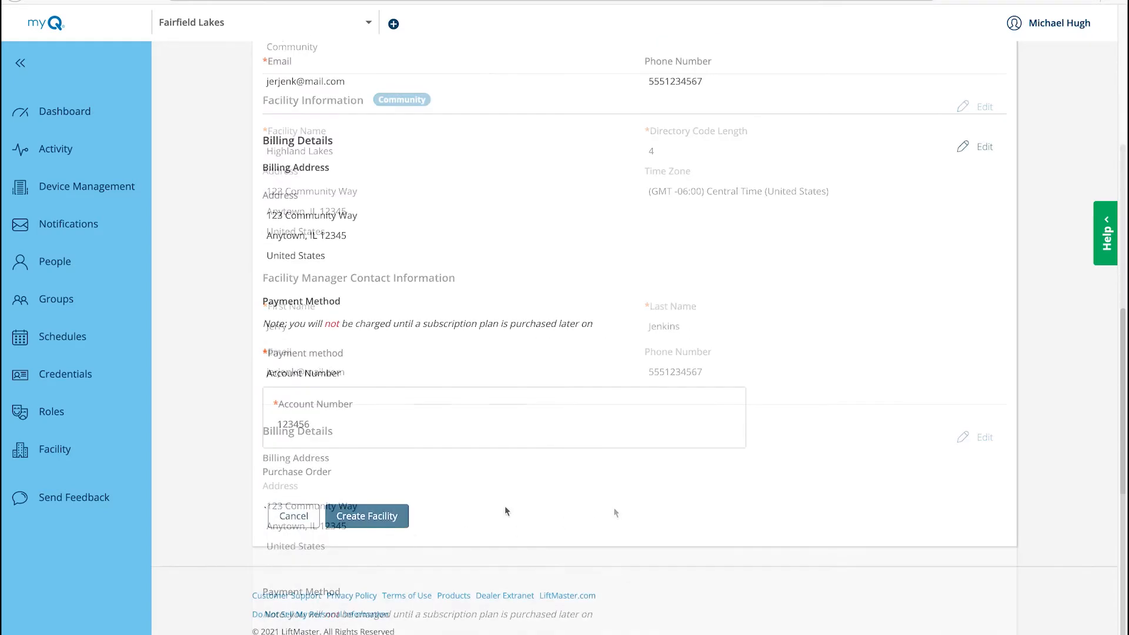
{"action": "left_click", "coordinate": [400, 525]}
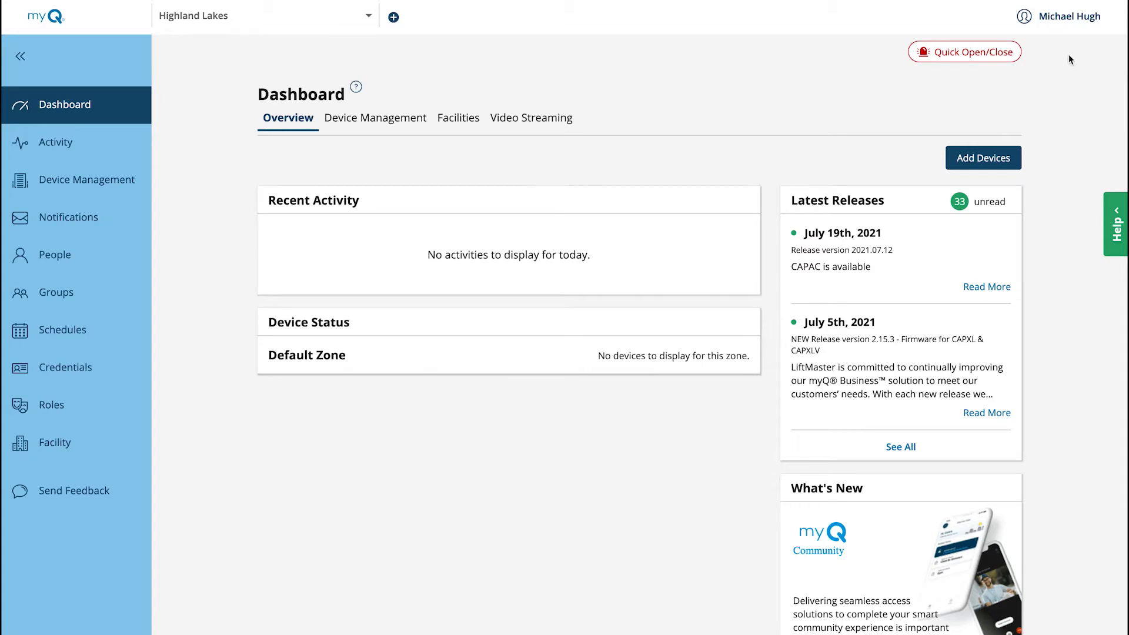
Open billing for Highland Lakes and select the myQ Community CAPAC Only Plan with a quantity of 1
{"action": "left_click", "coordinate": [1068, 19]}
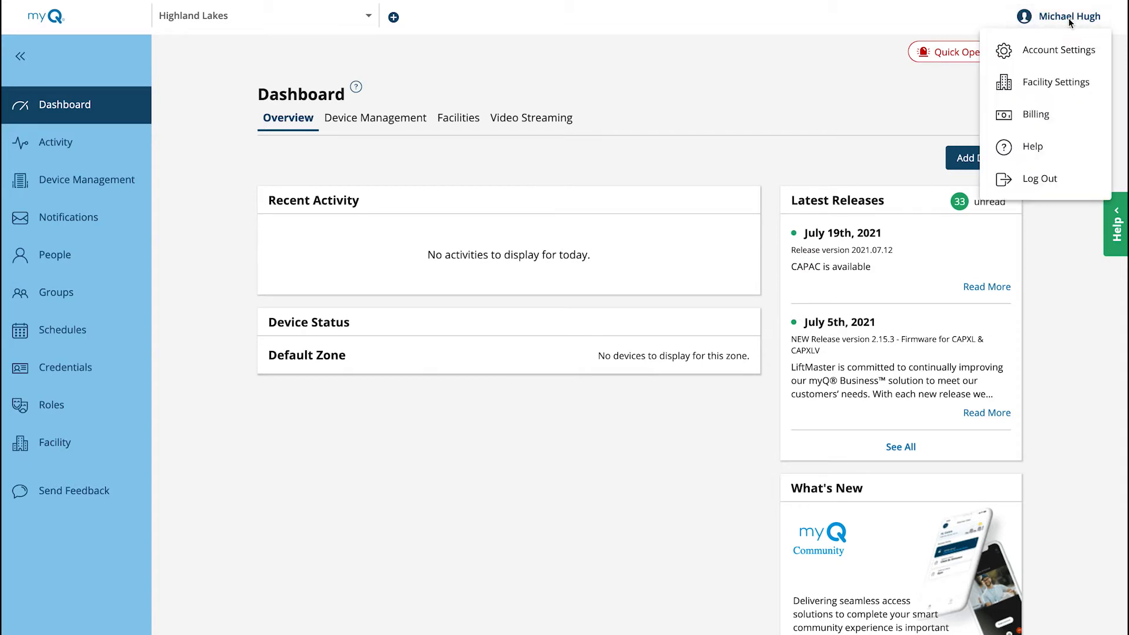
{"action": "left_click", "coordinate": [1067, 120]}
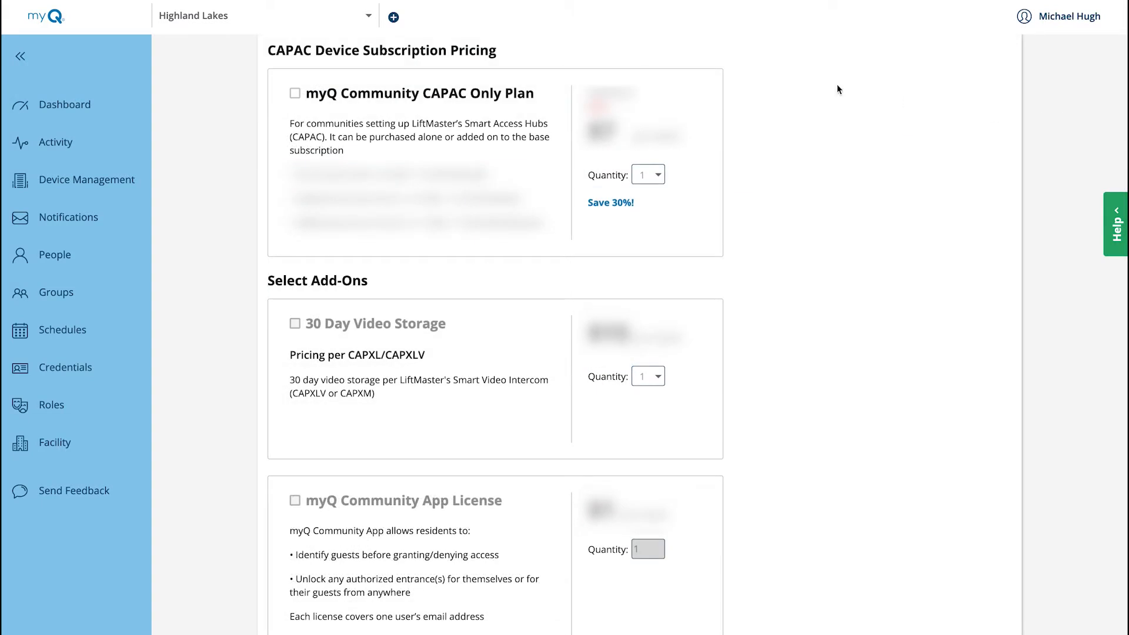
{"action": "left_click", "coordinate": [296, 94]}
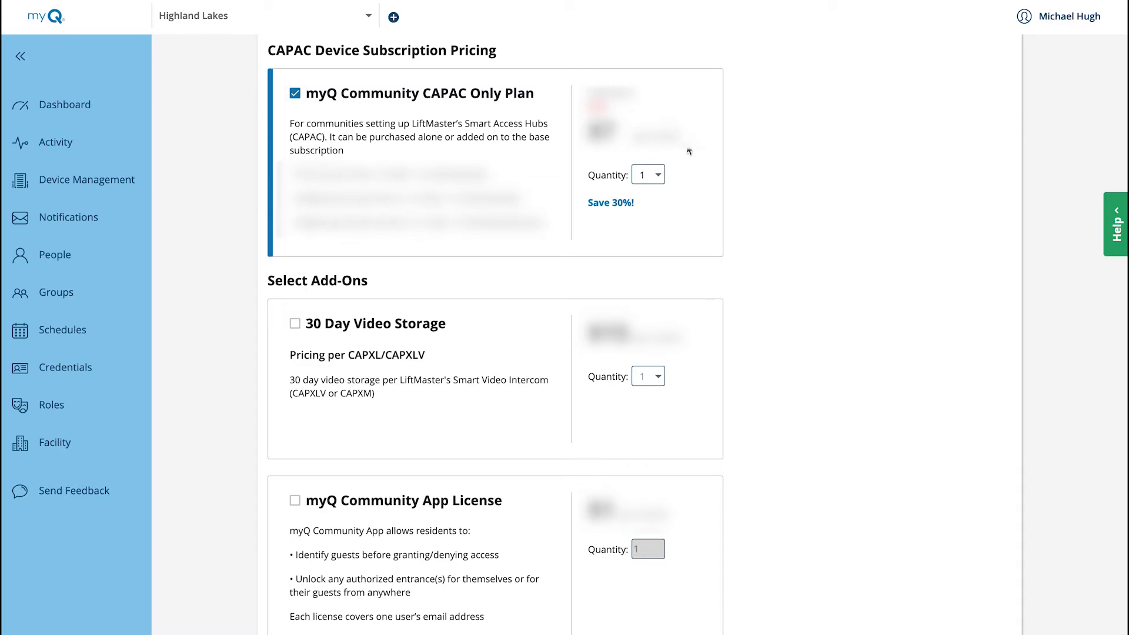
{"action": "left_click", "coordinate": [661, 179]}
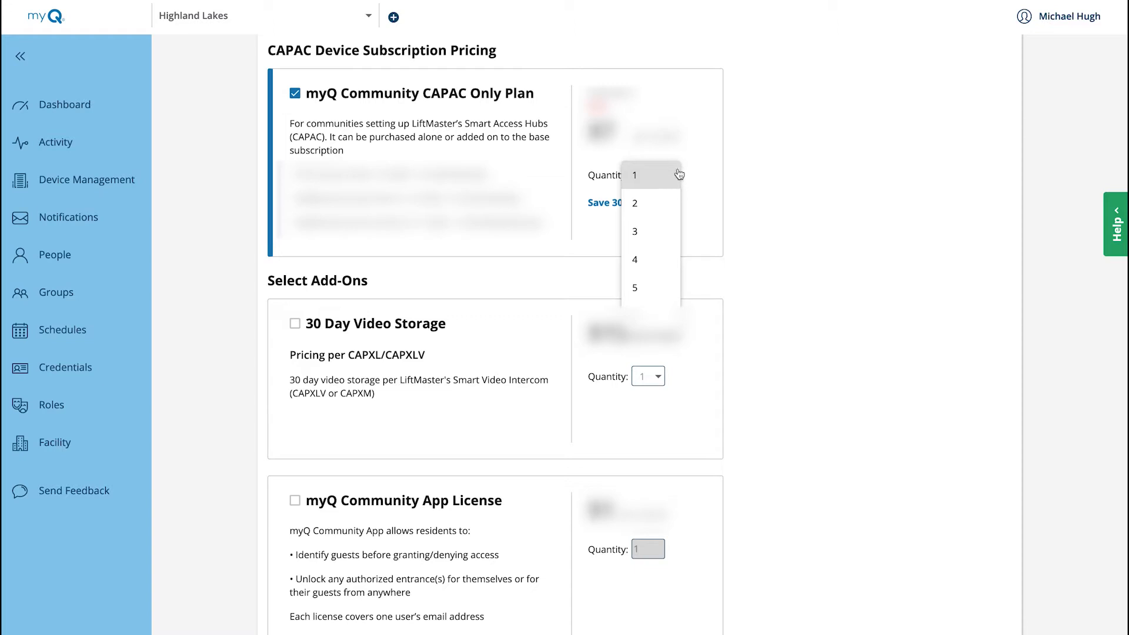
{"action": "scroll", "coordinate": [671, 271], "scroll_direction": "down", "scroll_amount": 20}
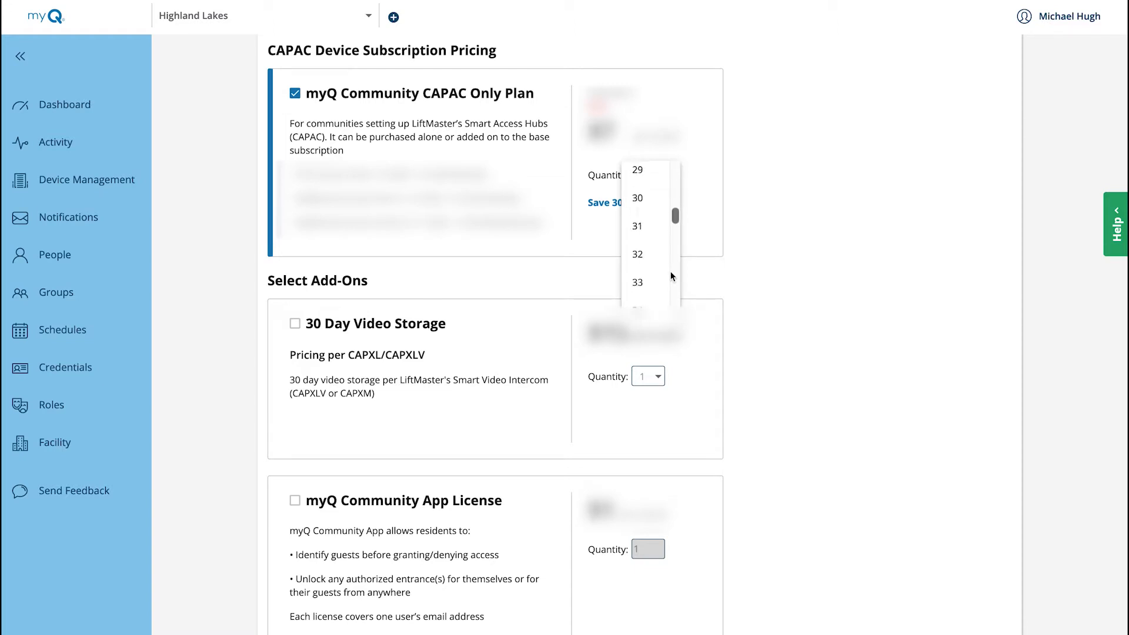
{"action": "scroll", "coordinate": [670, 271], "scroll_direction": "up", "scroll_amount": 15}
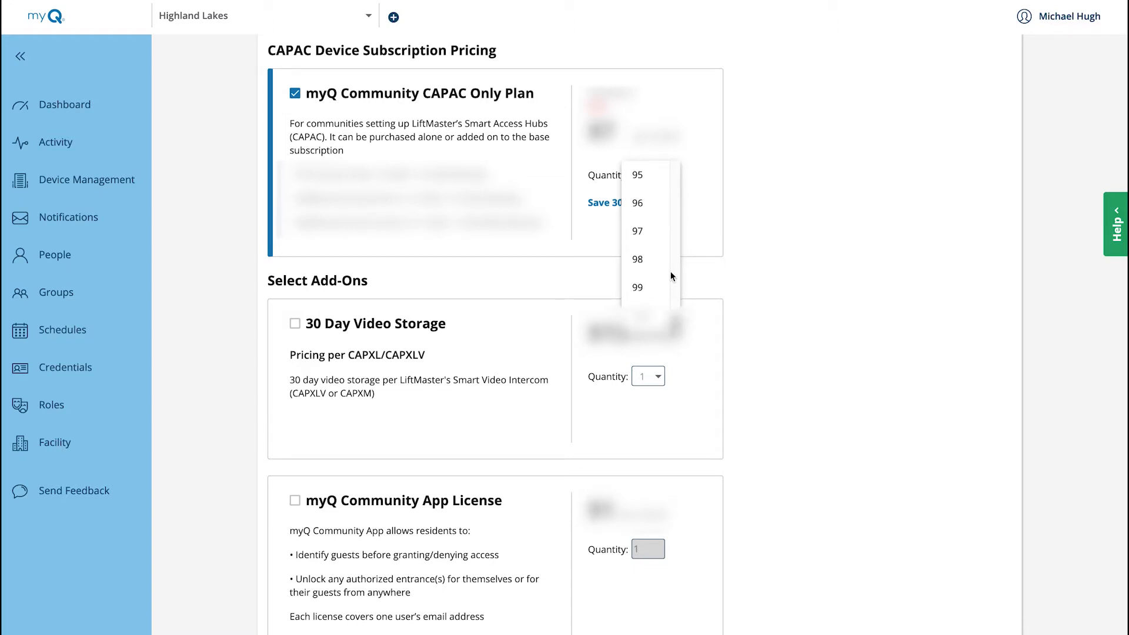
{"action": "scroll", "coordinate": [671, 275], "scroll_direction": "up", "scroll_amount": 8}
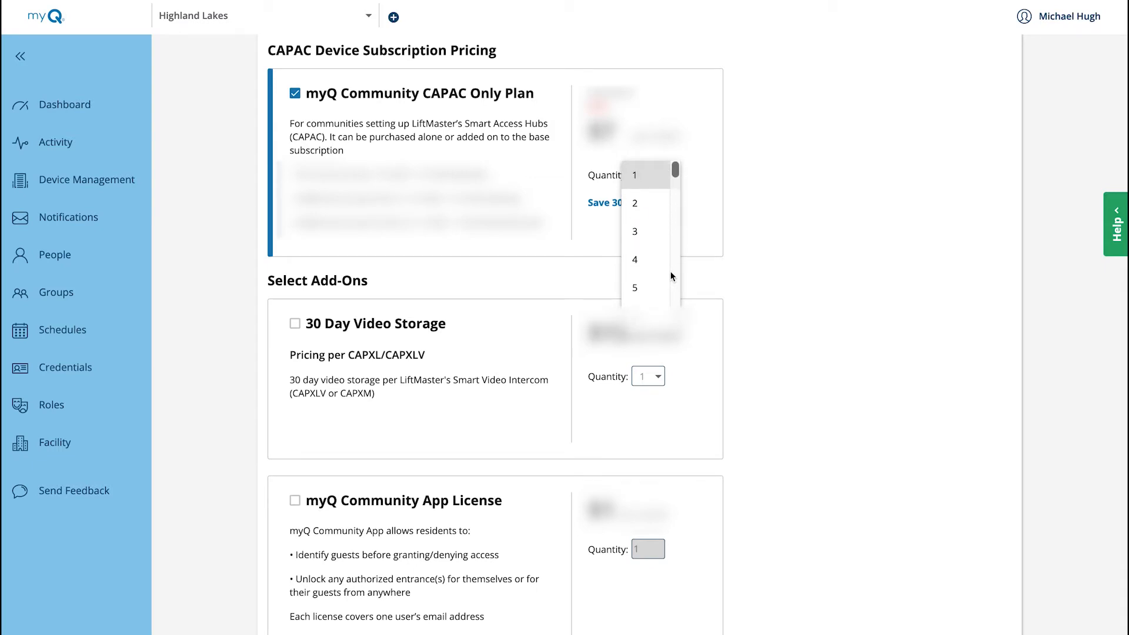
{"action": "left_click", "coordinate": [643, 182]}
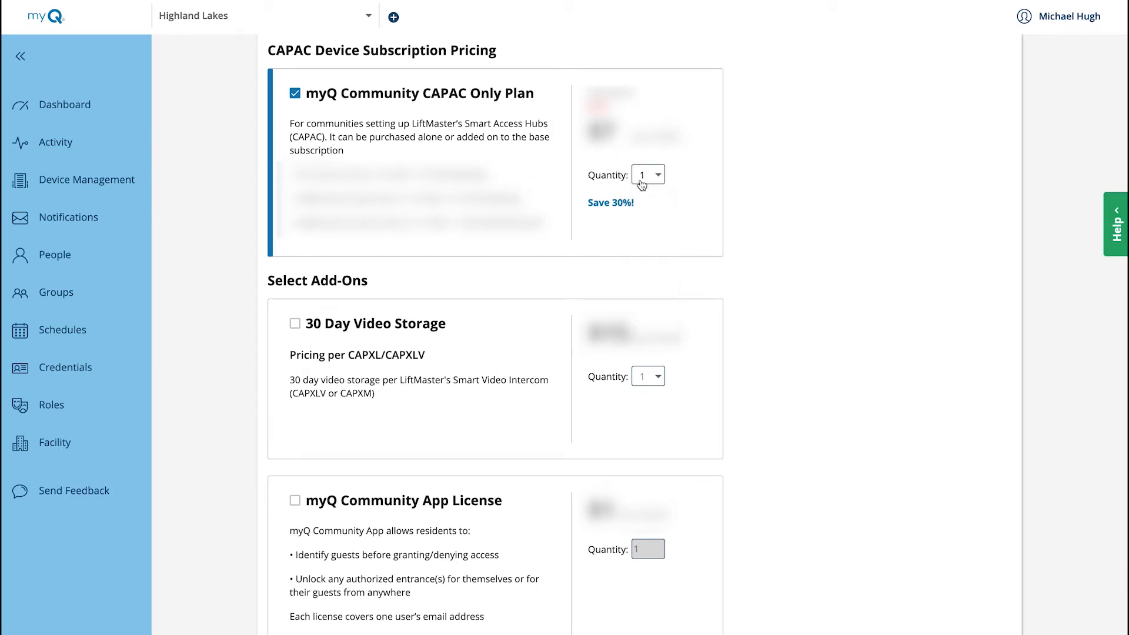
{"action": "scroll", "coordinate": [891, 290], "scroll_direction": "down", "scroll_amount": 5}
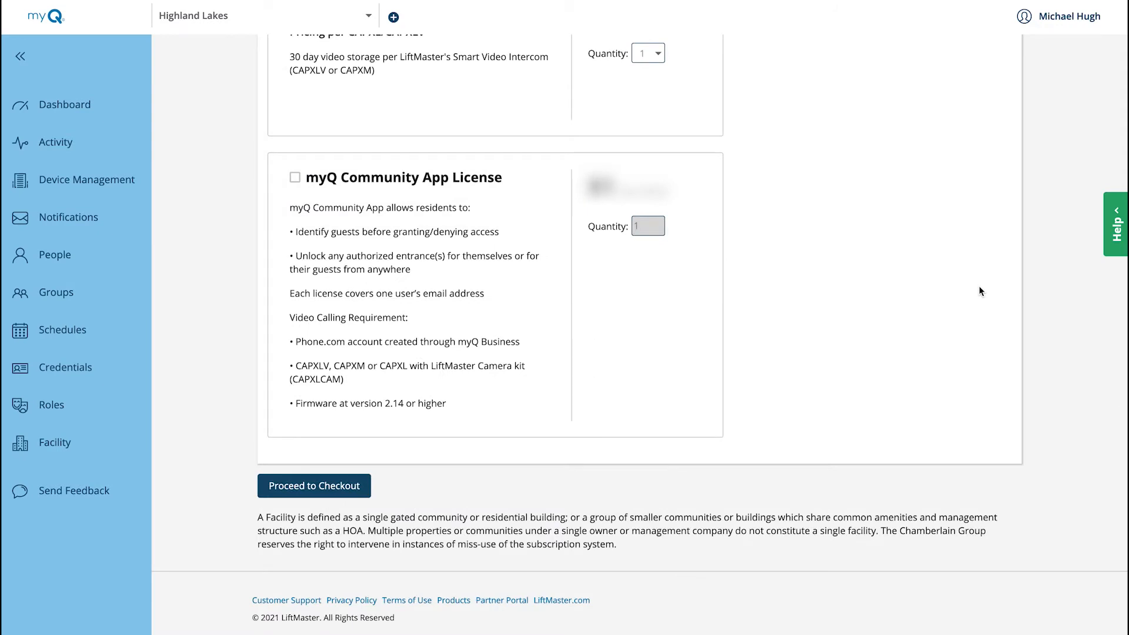
Add the myQ Community App License with a quantity of 50, check out and activate the subscription
{"action": "left_click", "coordinate": [295, 177]}
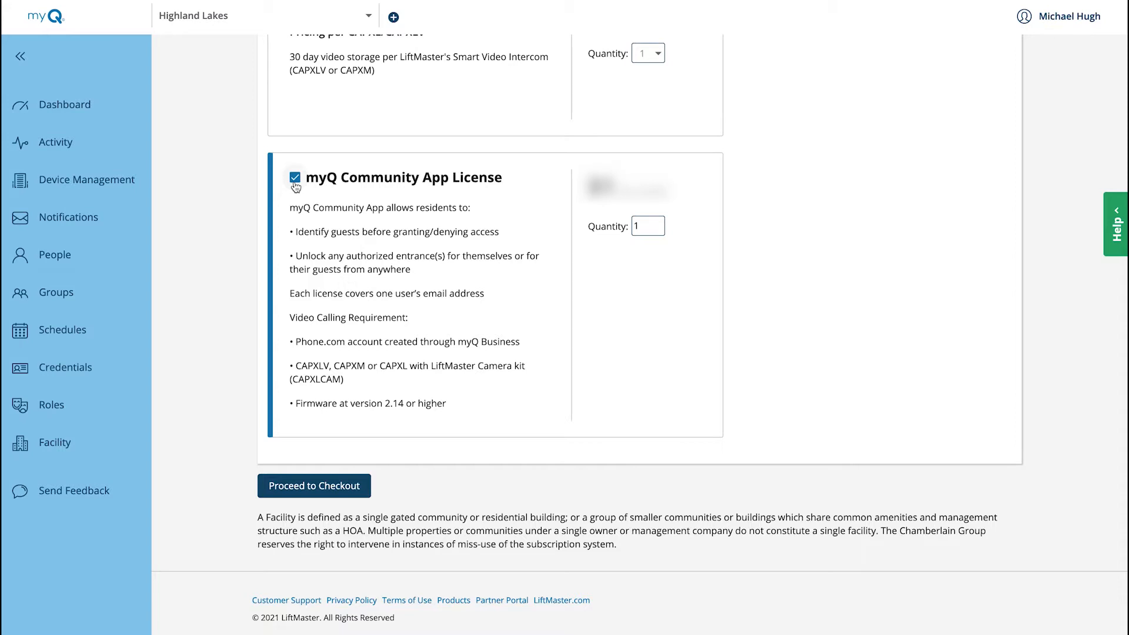
{"action": "double_click", "coordinate": [653, 226]}
{"action": "type", "text": "50"}
{"action": "left_click", "coordinate": [362, 496]}
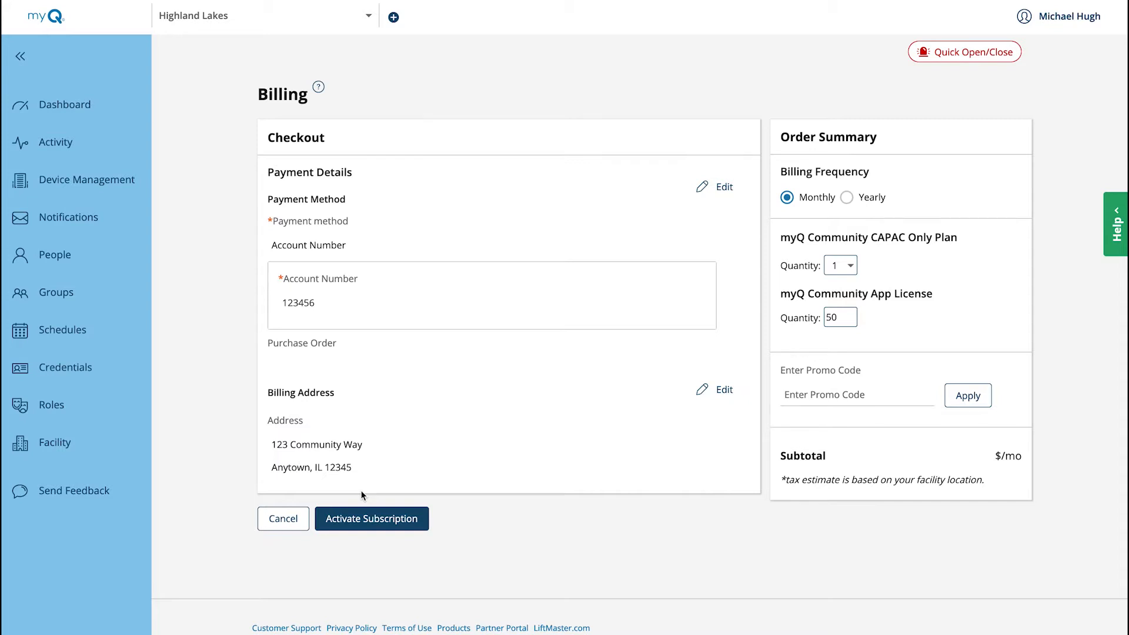
{"action": "left_click", "coordinate": [361, 521]}
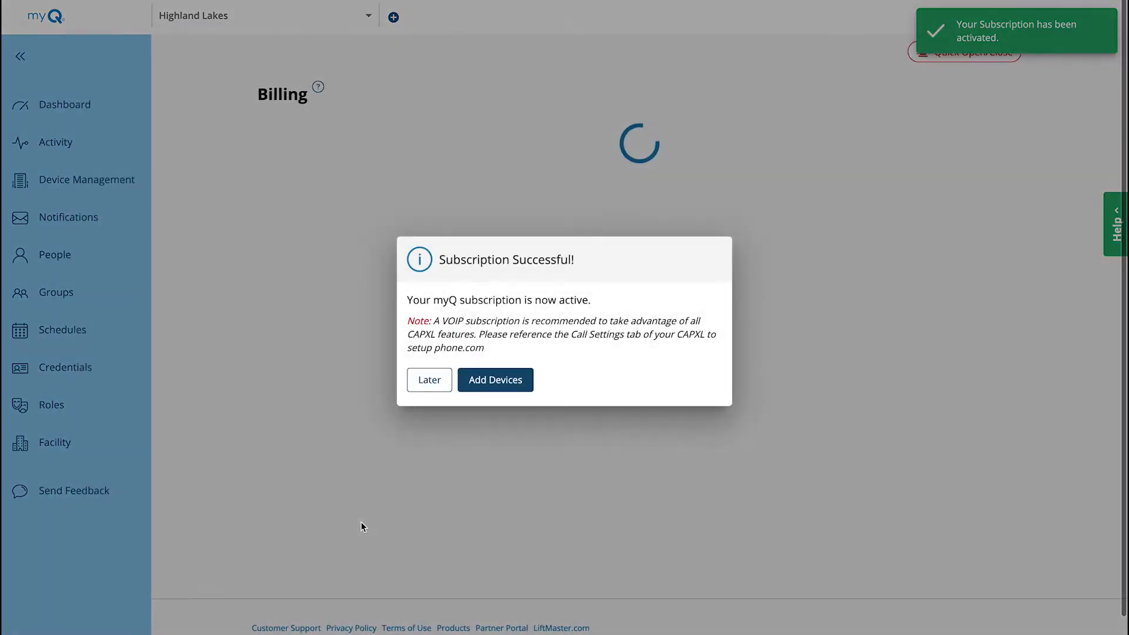
Add a CAPAC device with controller number 3800-000-47D and the controller name Front Gate
{"action": "left_click", "coordinate": [530, 388]}
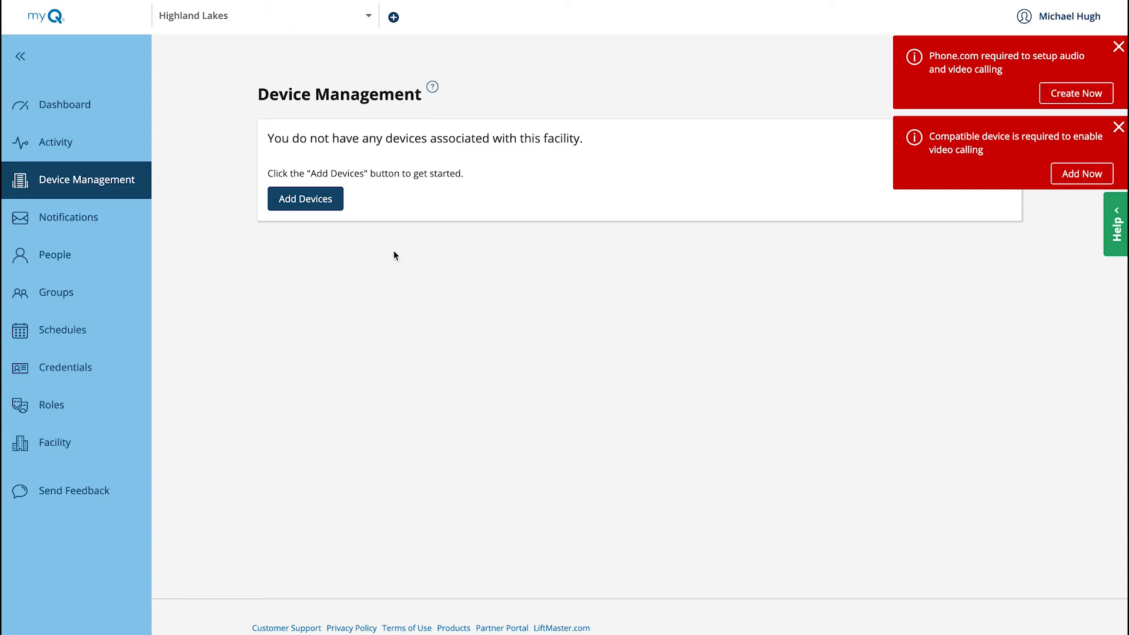
{"action": "left_click", "coordinate": [336, 206]}
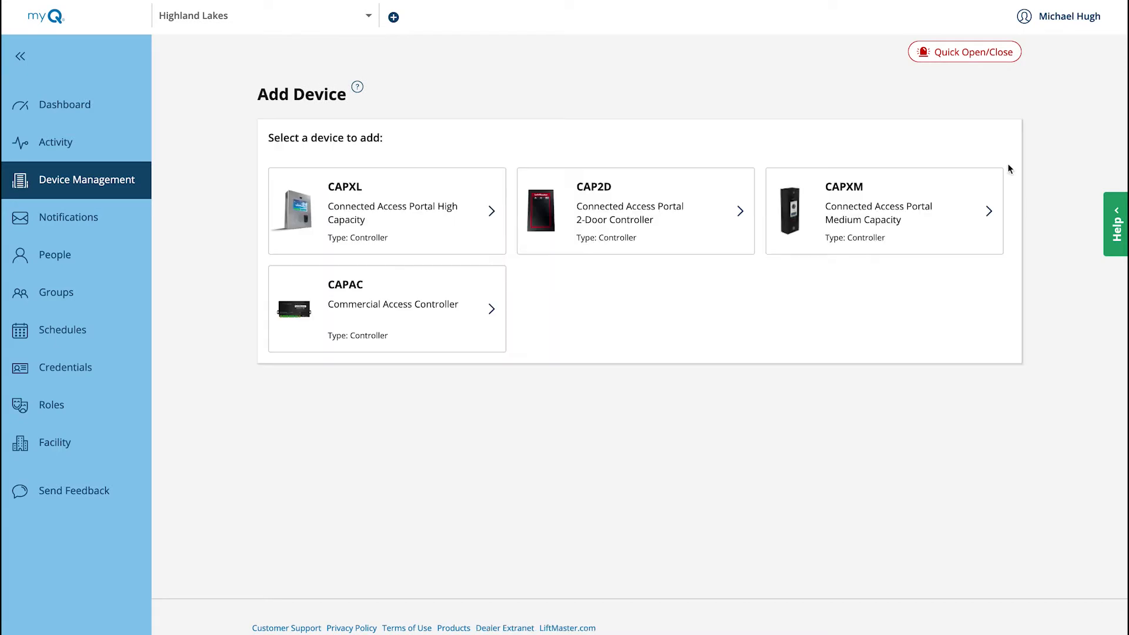
{"action": "left_click", "coordinate": [494, 334]}
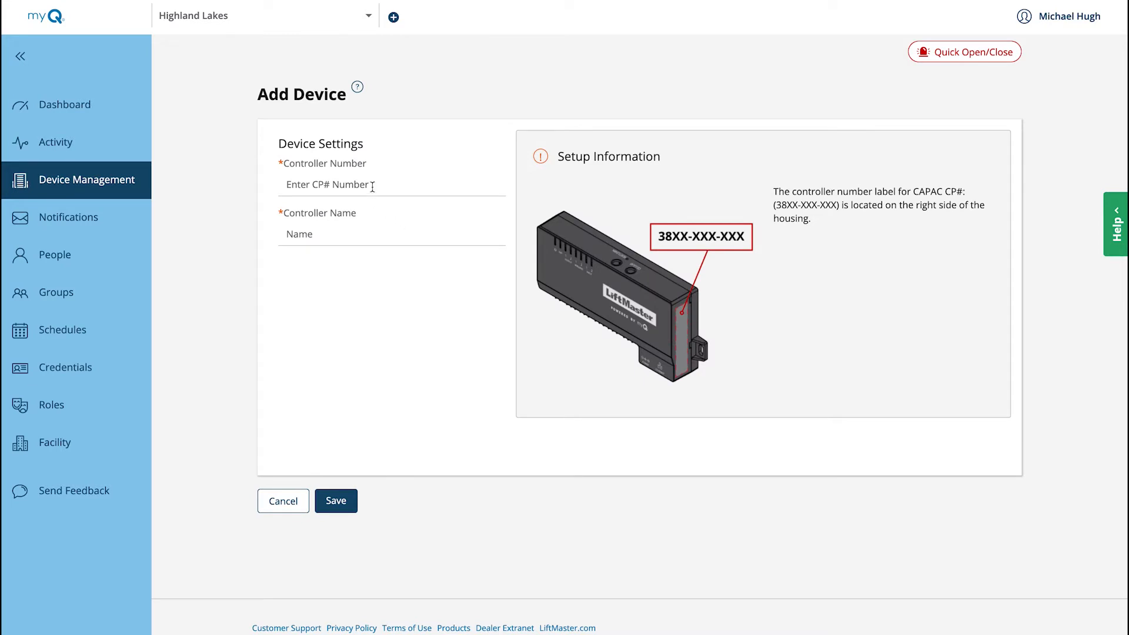
{"action": "left_click", "coordinate": [372, 186]}
{"action": "type", "text": "3800-000-"}
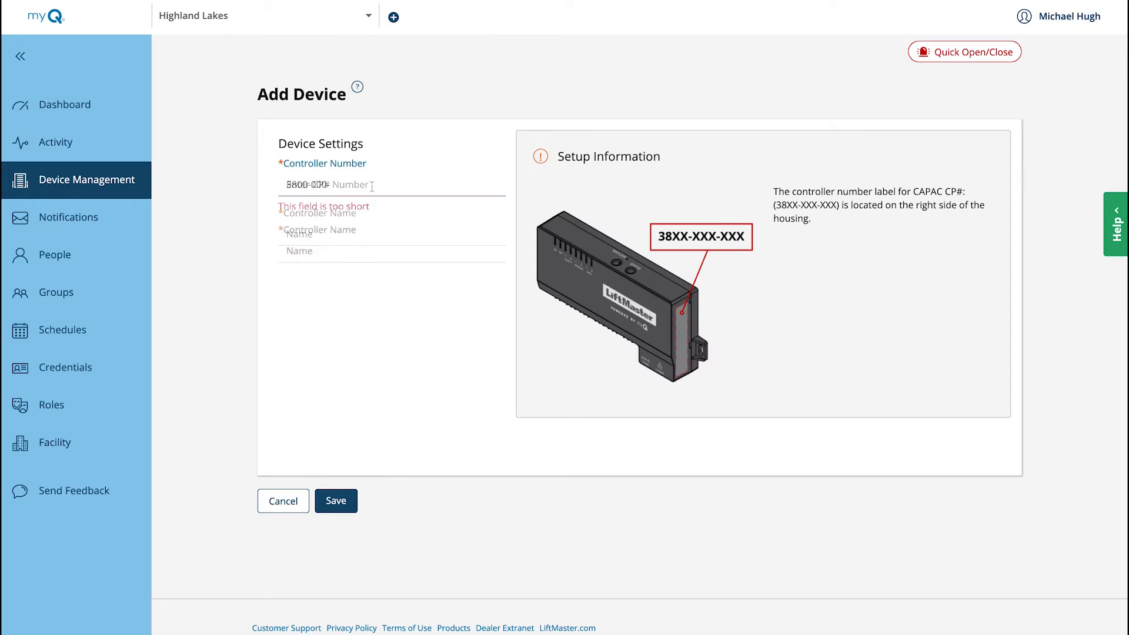
{"action": "type", "text": "47D"}
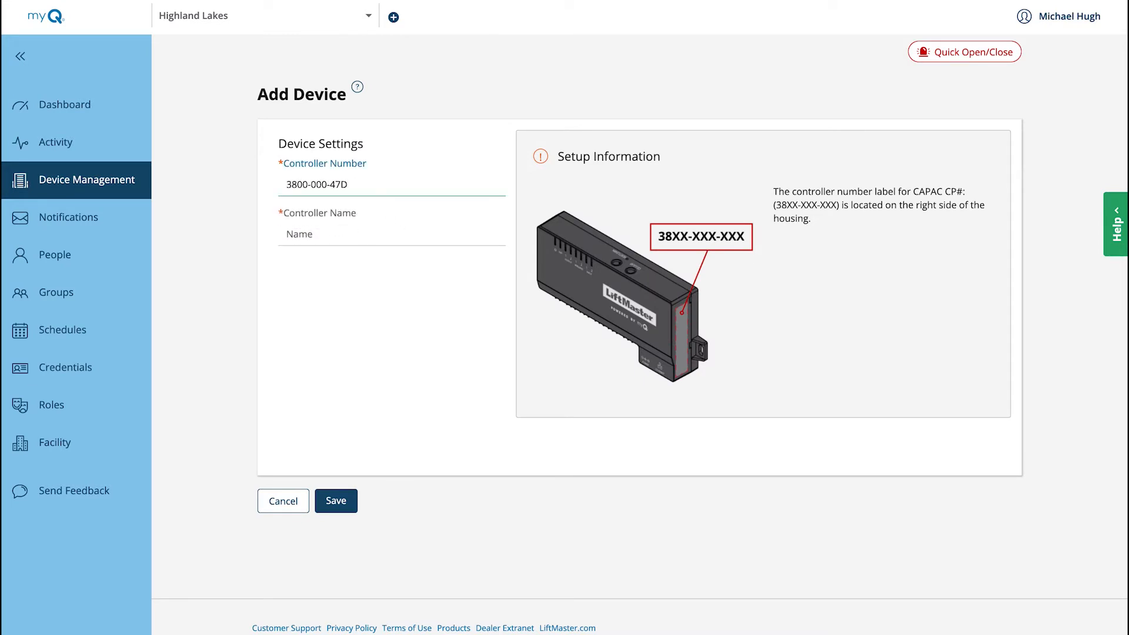
{"action": "left_click", "coordinate": [312, 234]}
{"action": "type", "text": "Front Gate"}
{"action": "left_click", "coordinate": [353, 513]}
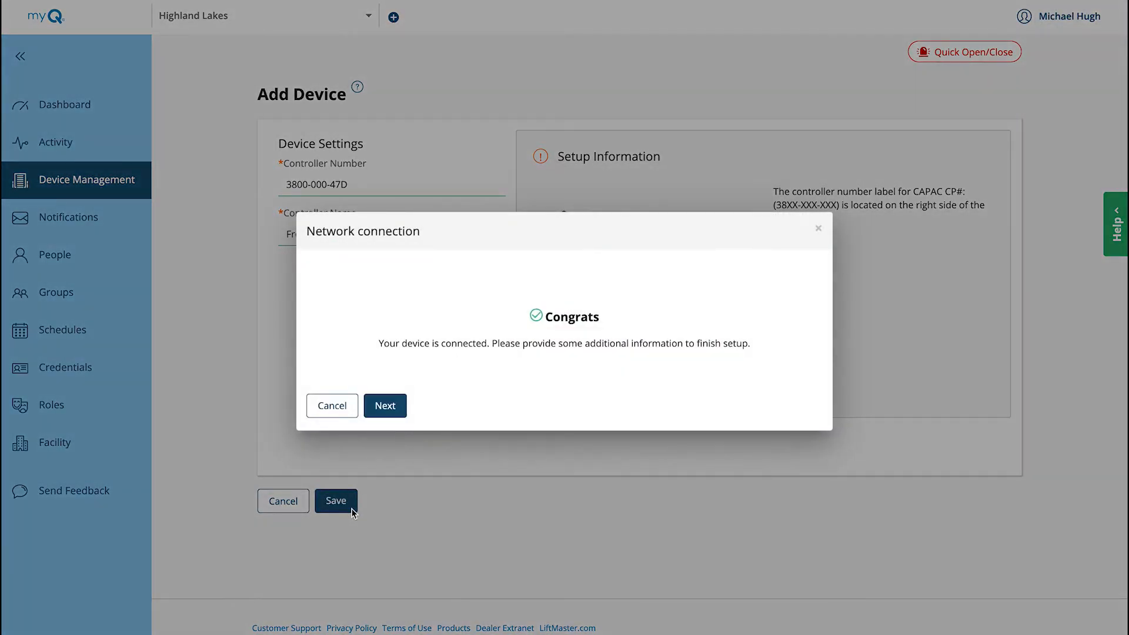
Continue to the Front Gate controller's device port setup and activate its cellular subscription
{"action": "left_click", "coordinate": [399, 408]}
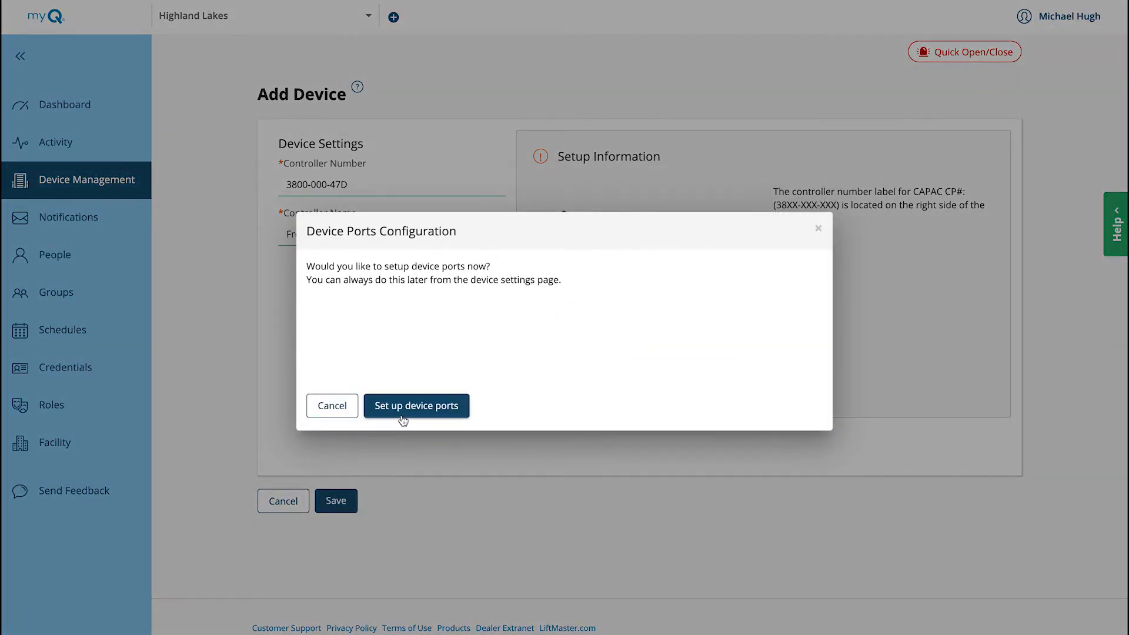
{"action": "left_click", "coordinate": [458, 417]}
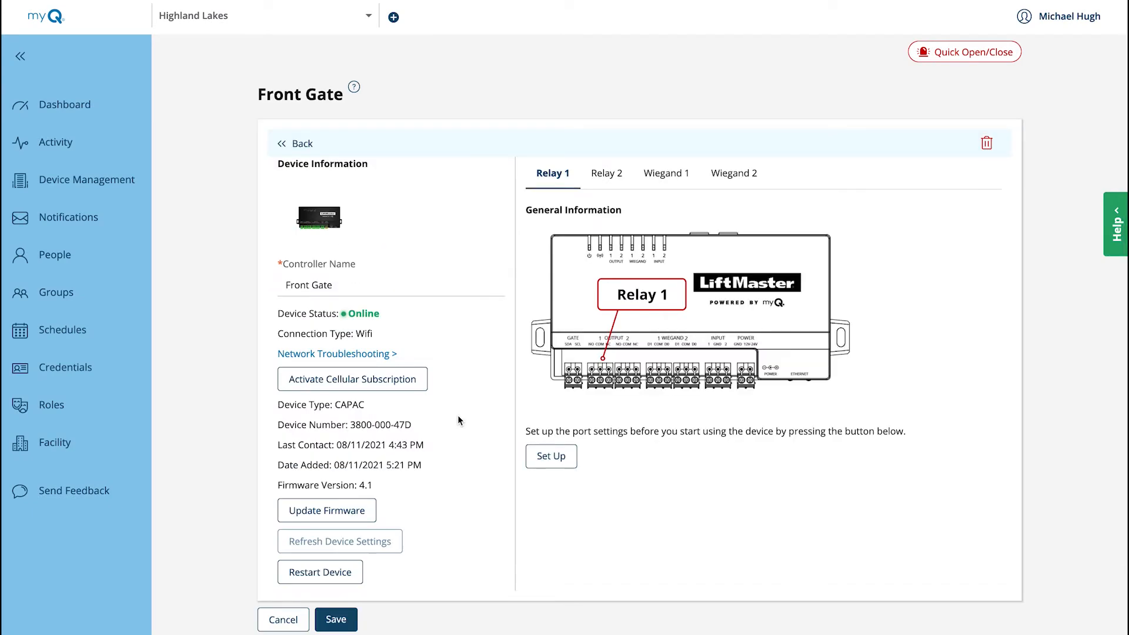
{"action": "left_click", "coordinate": [422, 386]}
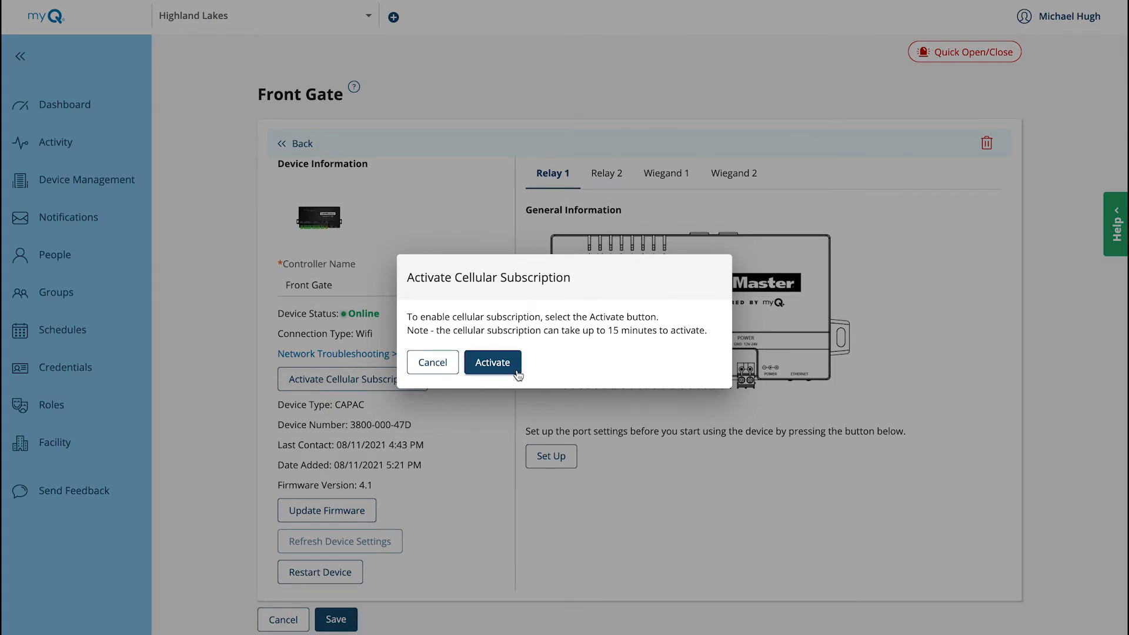
{"action": "left_click", "coordinate": [493, 363]}
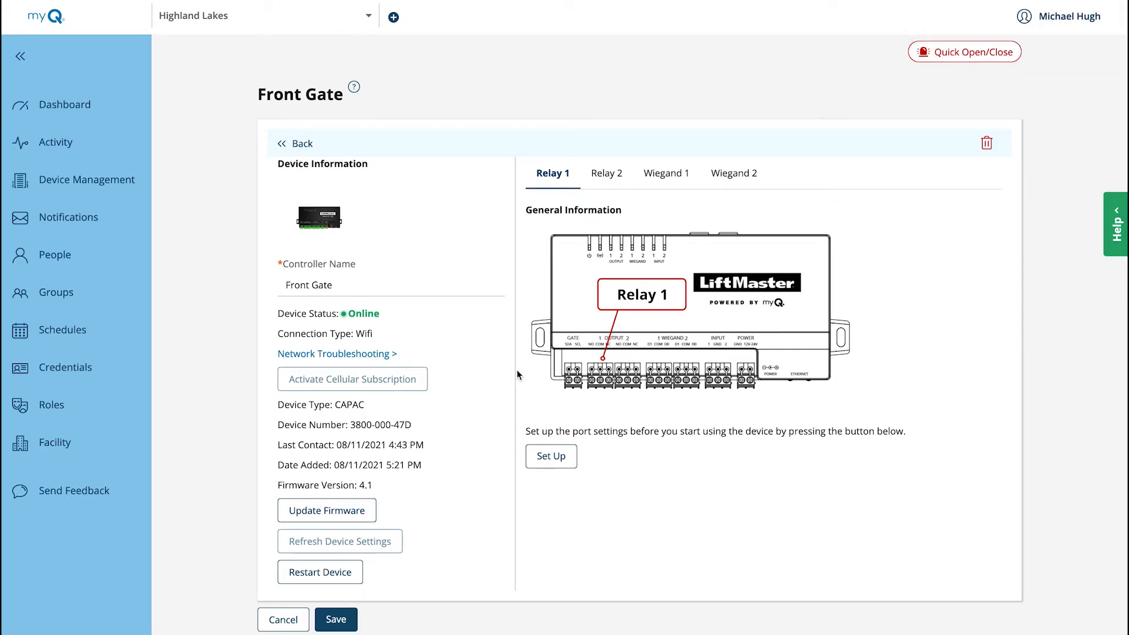
Start setting up the Wiegand 1 port with the access point name Front Gate and continue to its credential
{"action": "left_click", "coordinate": [685, 178]}
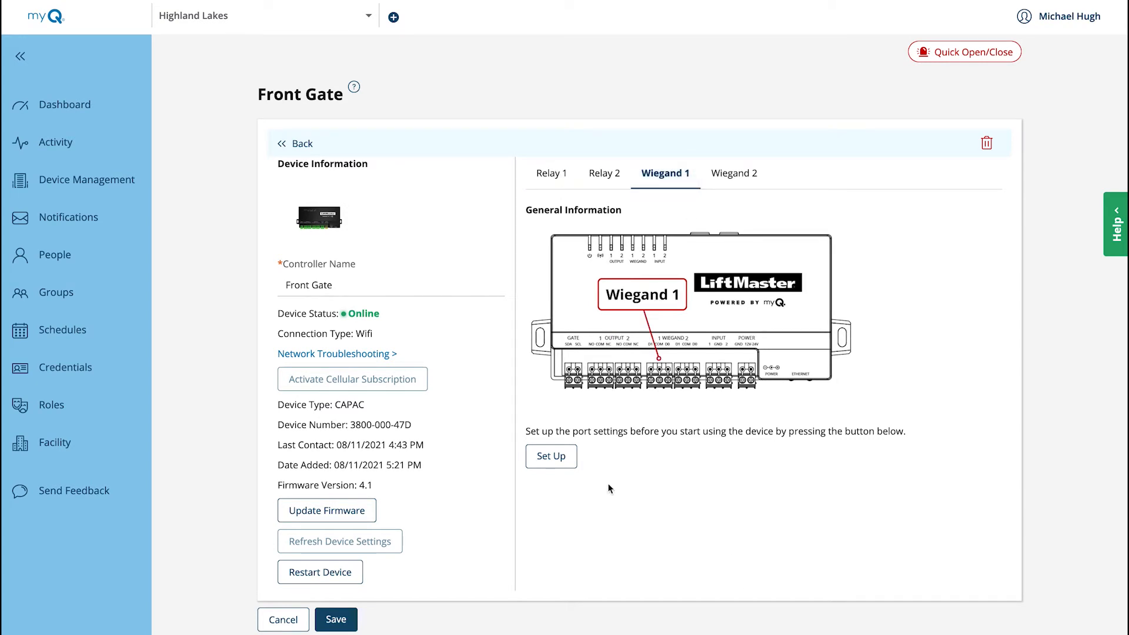
{"action": "left_click", "coordinate": [572, 461]}
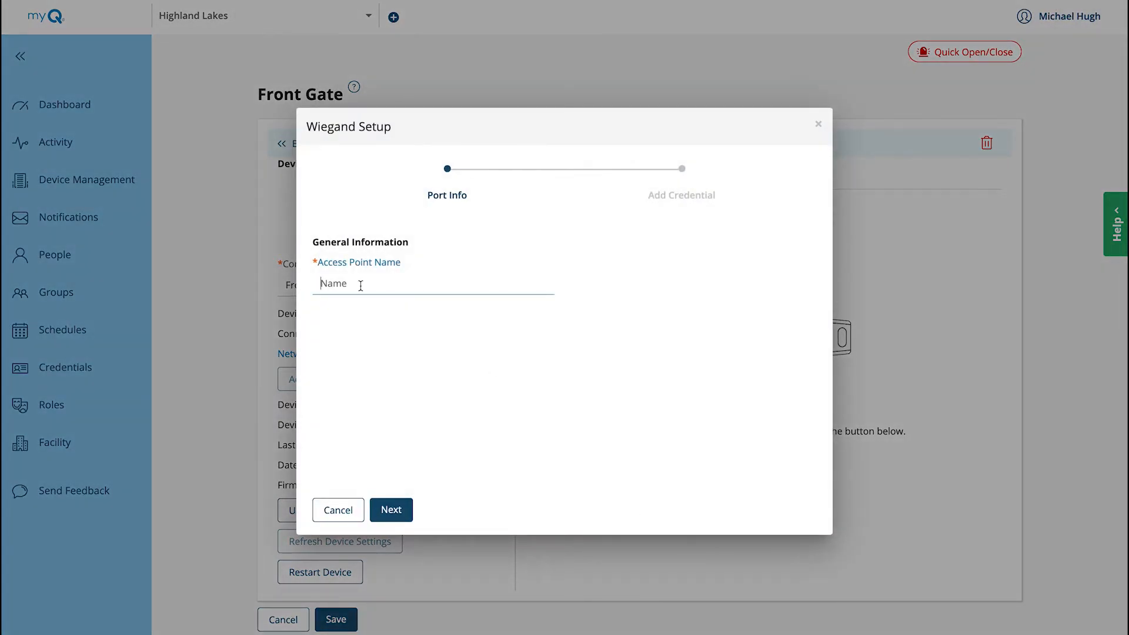
{"action": "type", "text": "Front Gate"}
{"action": "left_click", "coordinate": [391, 510]}
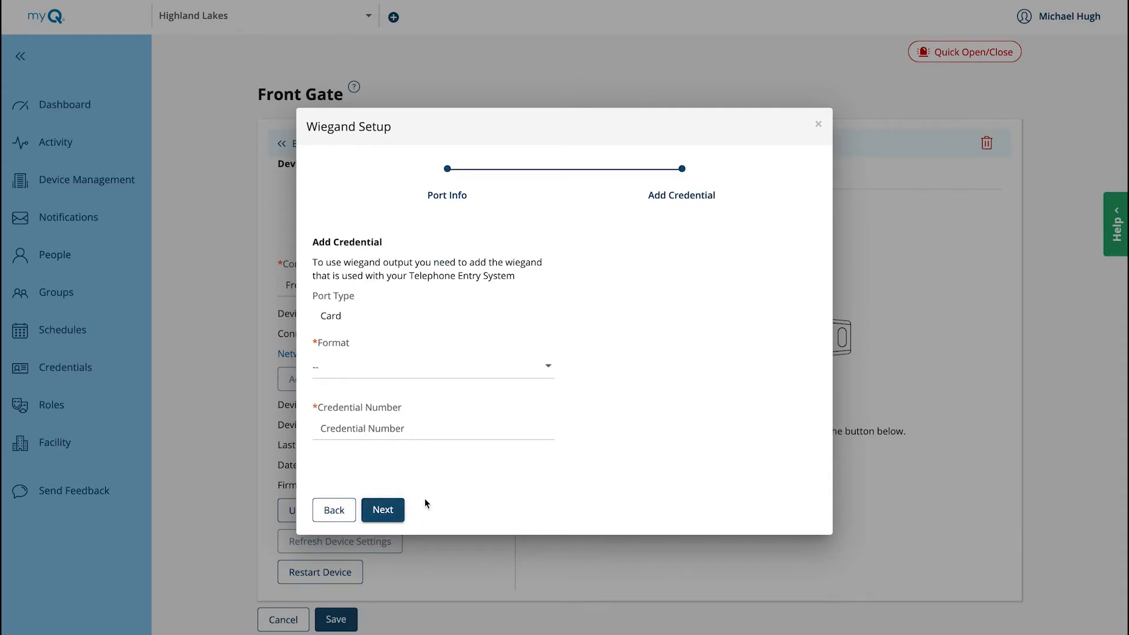
Set the Wiegand credential format to Standard 26 Bit with offset 0, enter its credential number and facility code, and save the Front Gate controller
{"action": "left_click", "coordinate": [550, 369]}
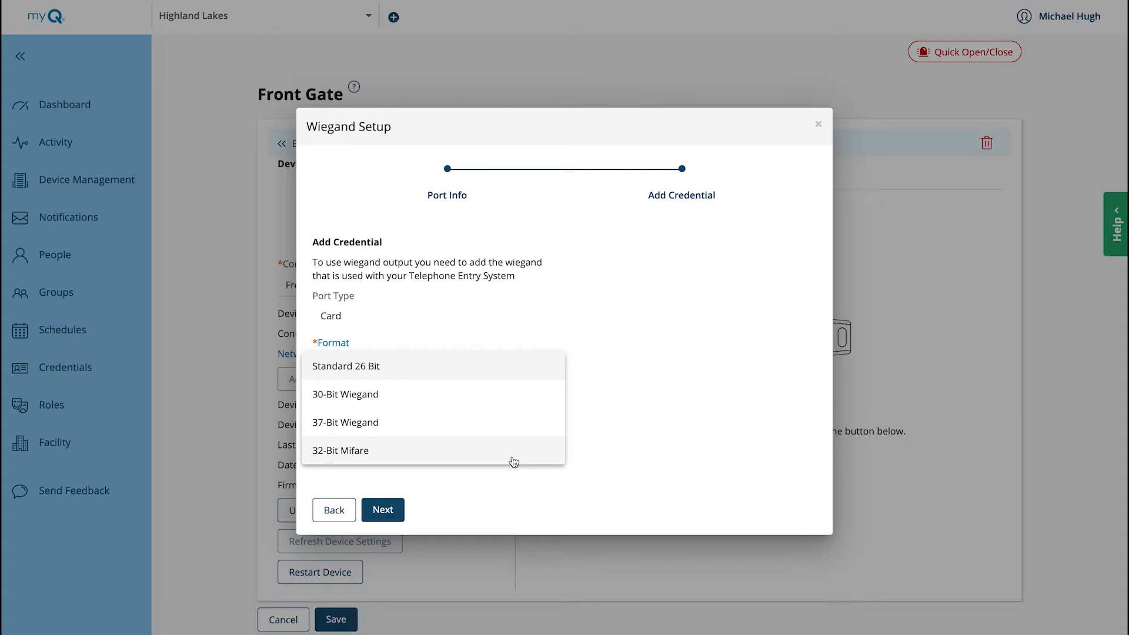
{"action": "left_click", "coordinate": [517, 374]}
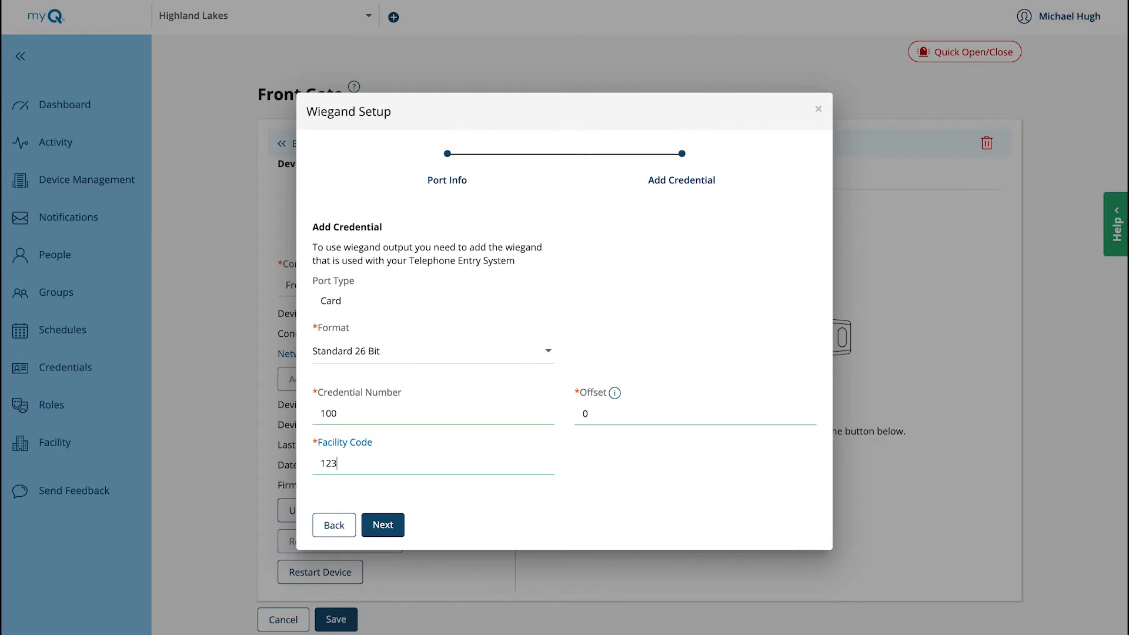
{"action": "left_click", "coordinate": [398, 532]}
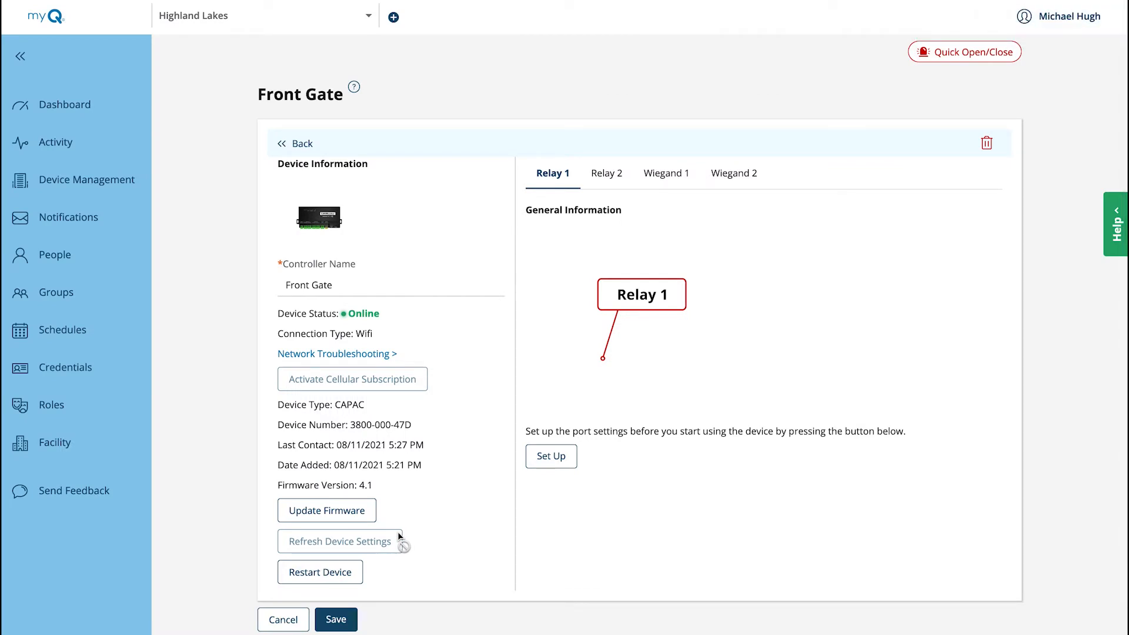
{"action": "left_click", "coordinate": [336, 620]}
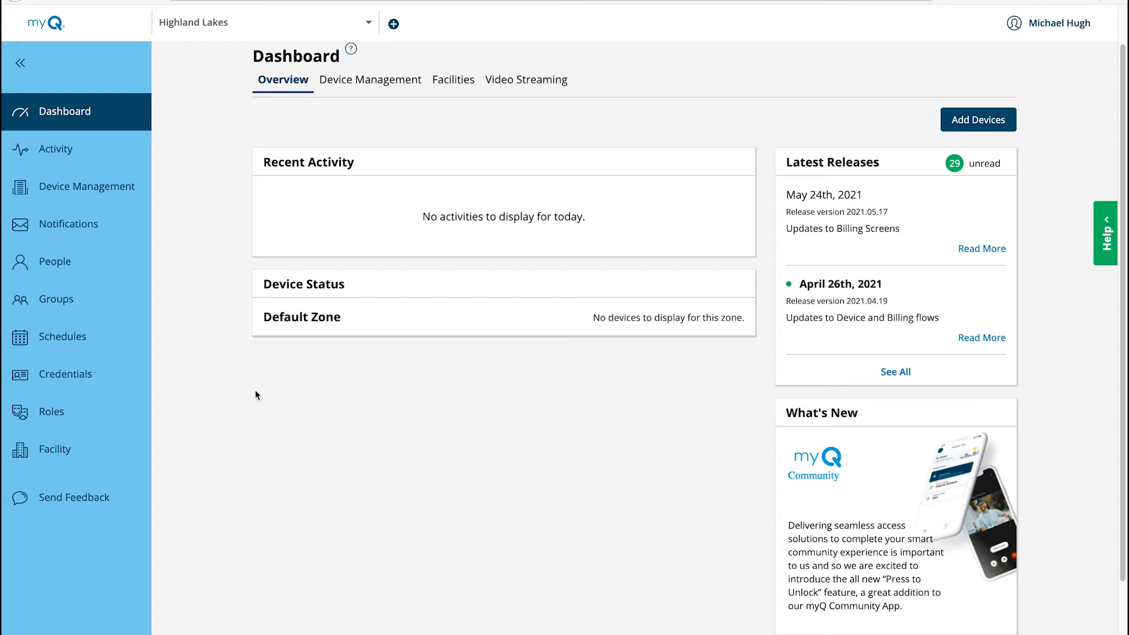
Add a person with first name, last name, email and the Facility Manager role, and enable the Send myQ Smart Access invitation
{"action": "left_click", "coordinate": [116, 261]}
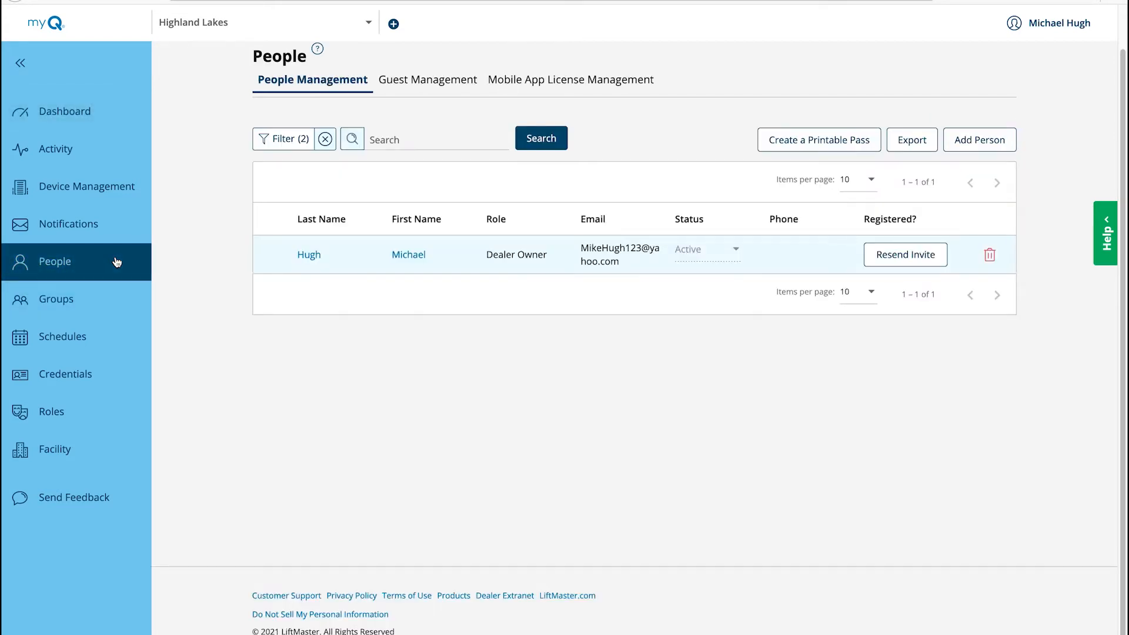
{"action": "left_click", "coordinate": [964, 142]}
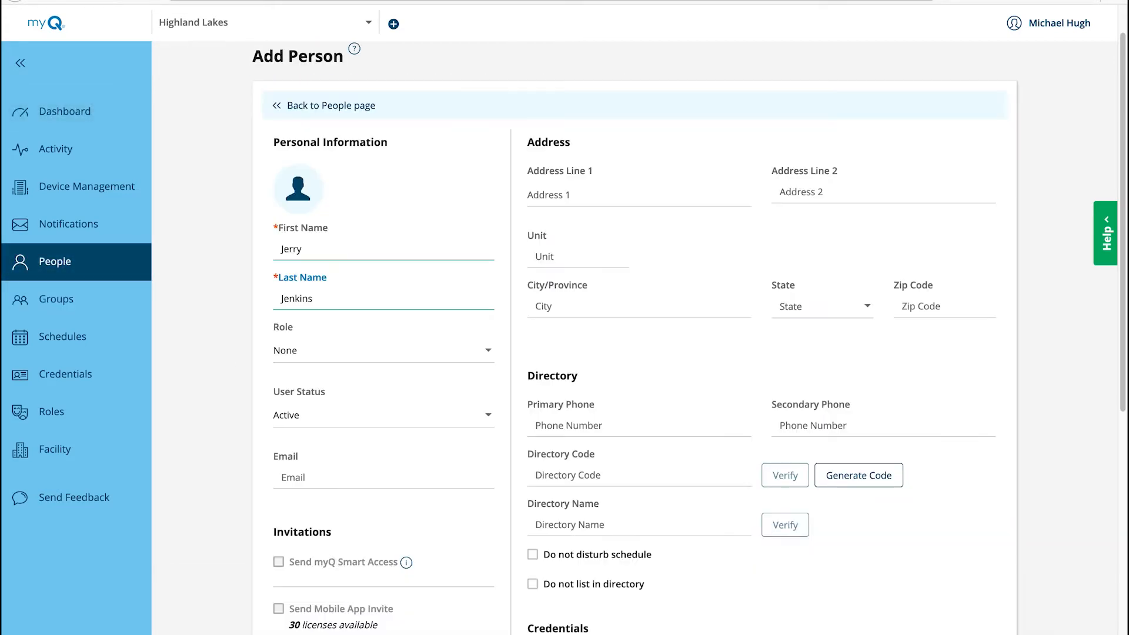
{"action": "left_click", "coordinate": [482, 356]}
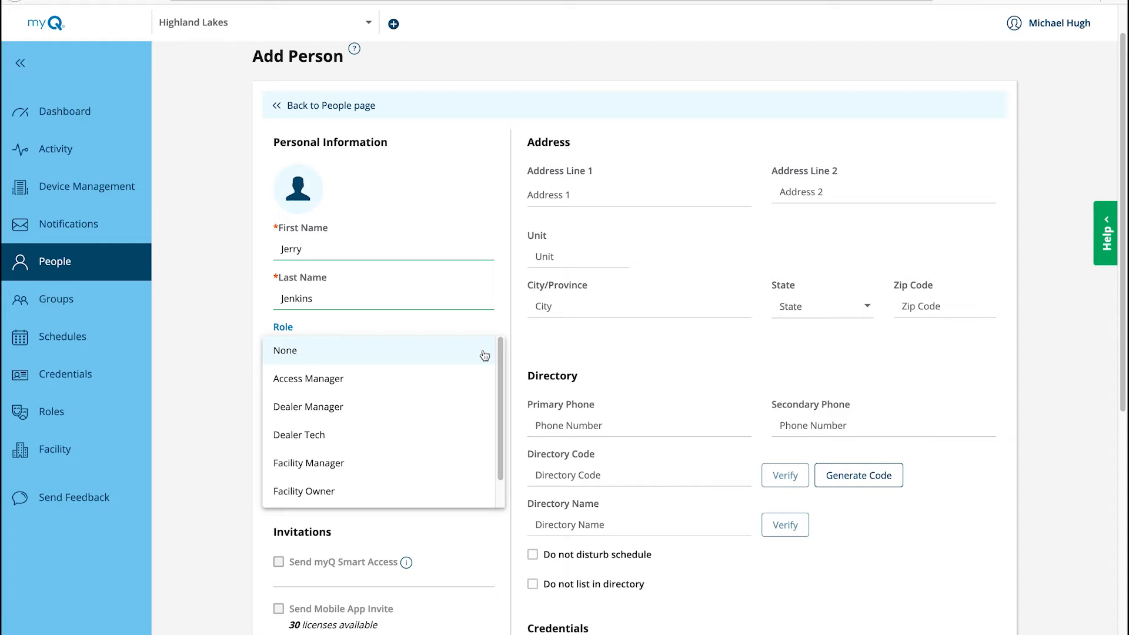
{"action": "left_click", "coordinate": [444, 464]}
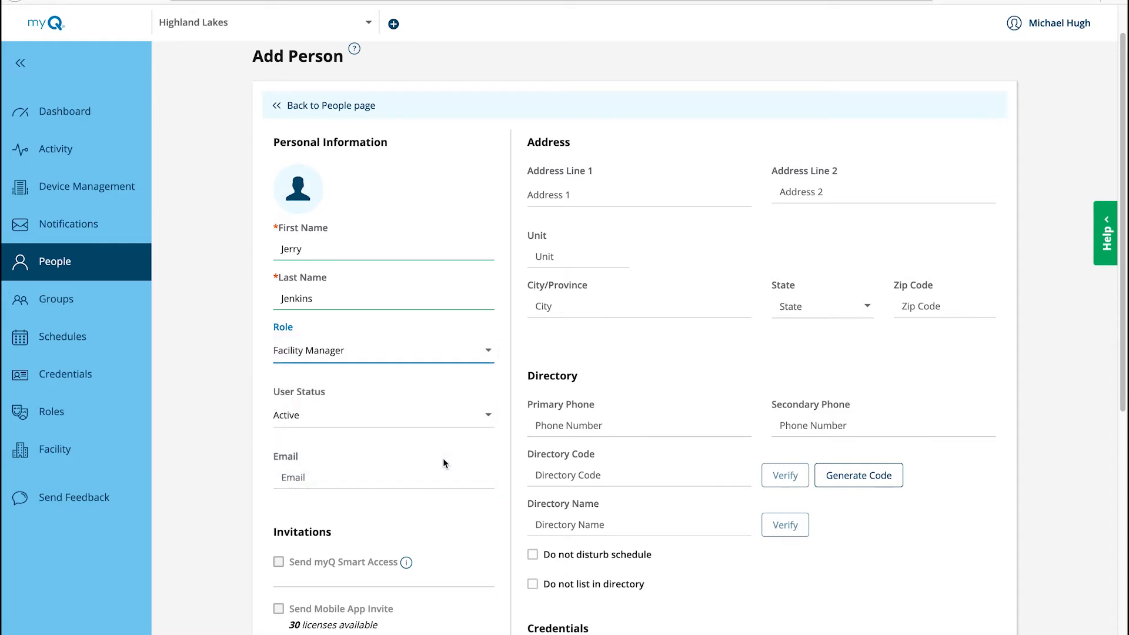
{"action": "left_click", "coordinate": [423, 477]}
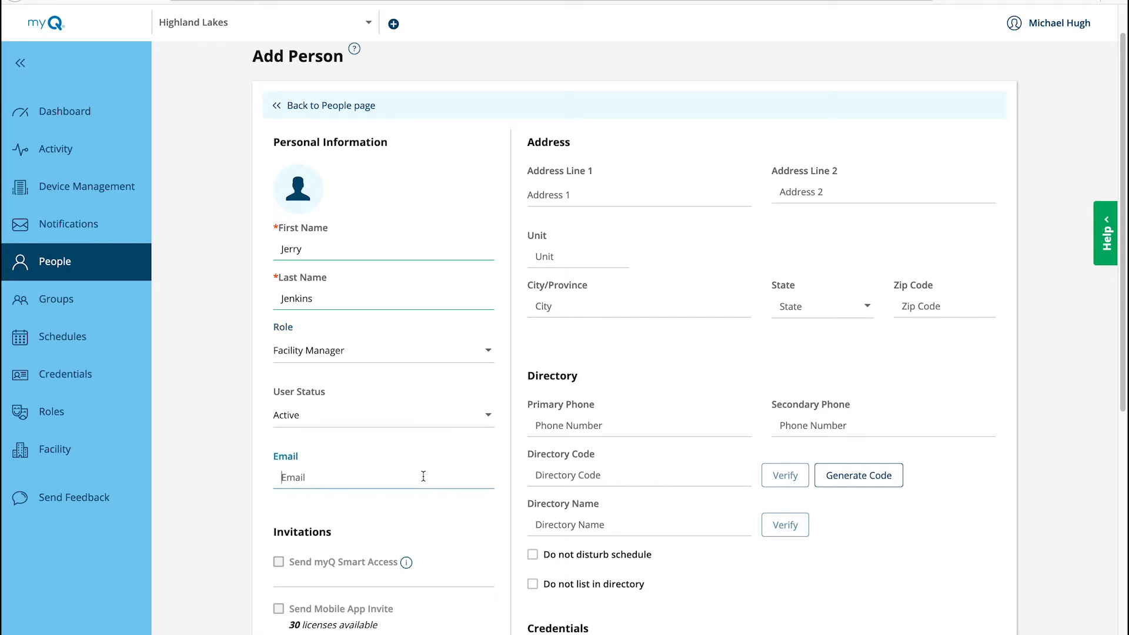
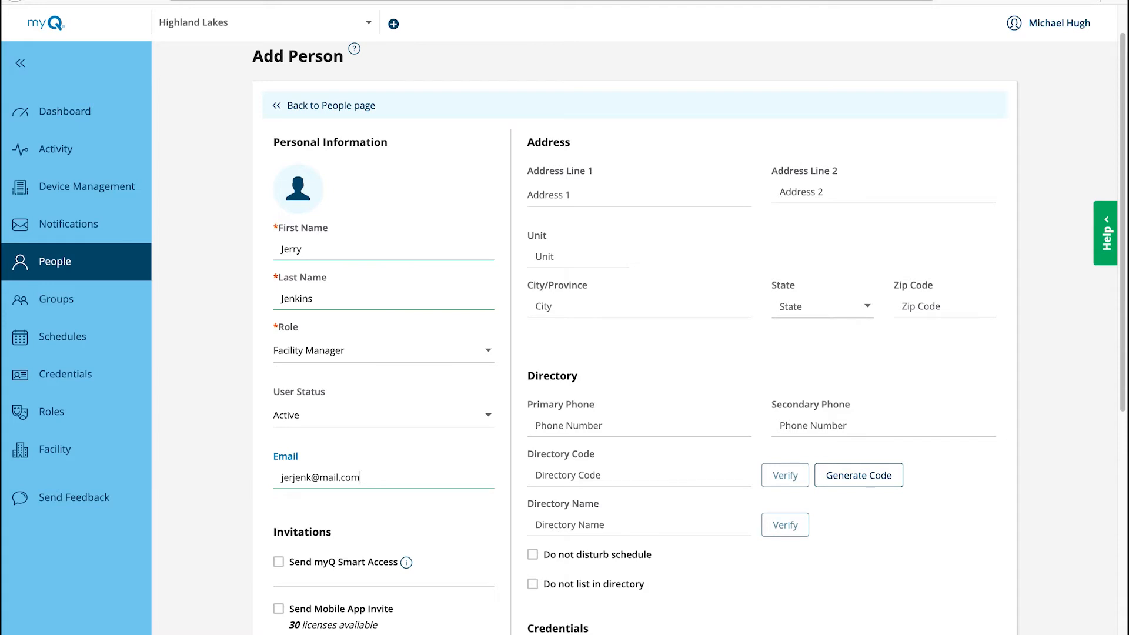
{"action": "left_click", "coordinate": [280, 563]}
Fill in the facility manager's street address, city, state, zip code and primary phone number
{"action": "left_click", "coordinate": [590, 200]}
{"action": "type", "text": "123 Community Way"}
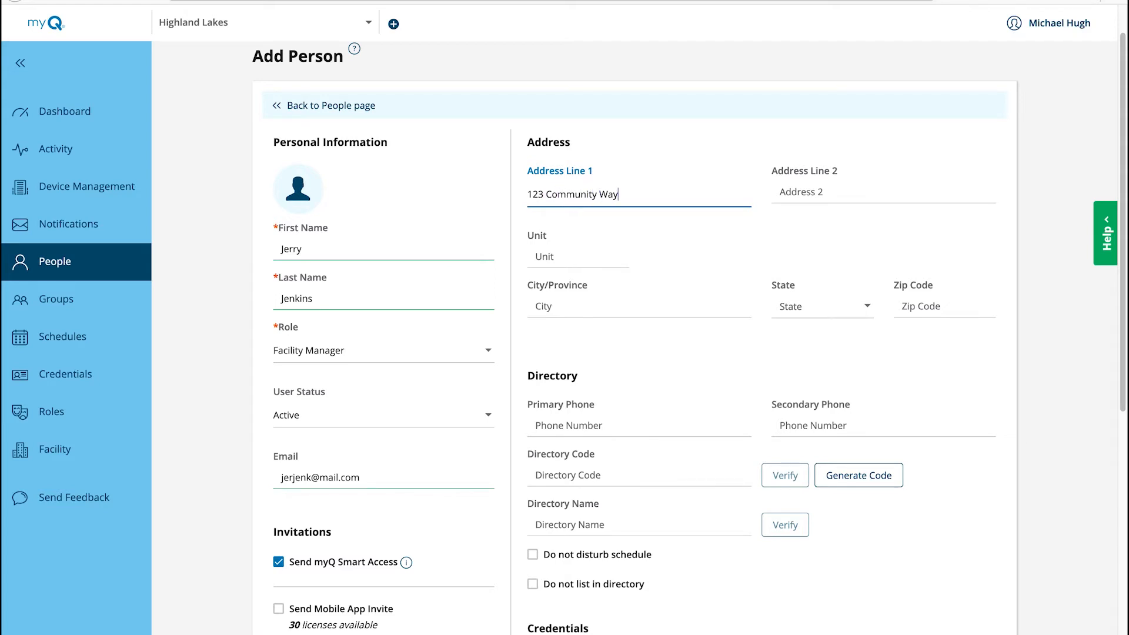
{"action": "left_click", "coordinate": [565, 308]}
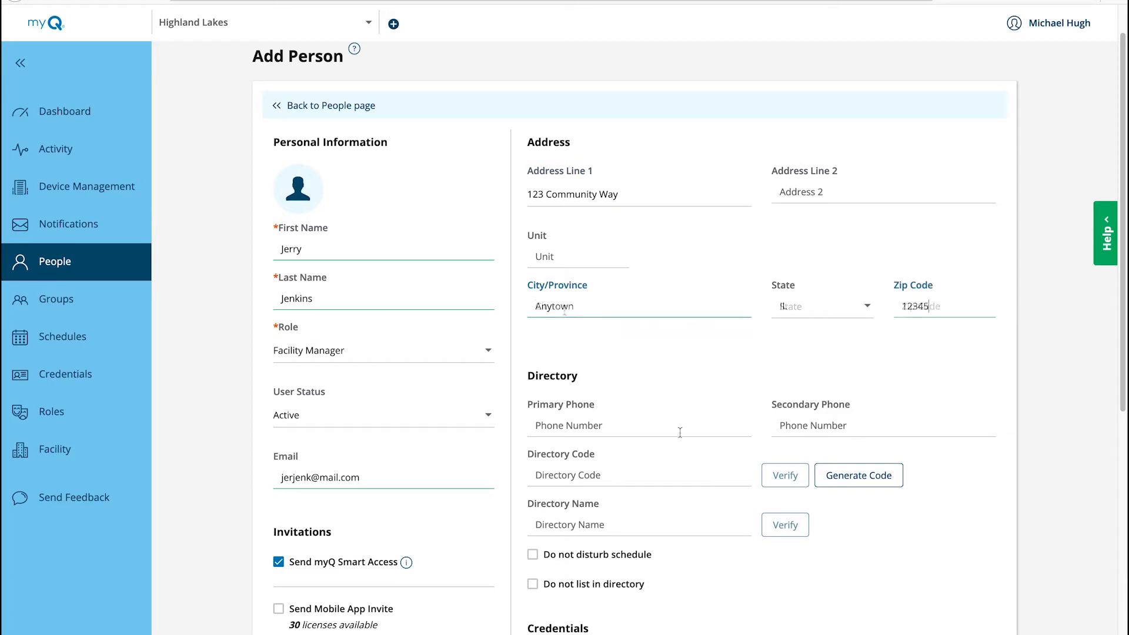
{"action": "left_click", "coordinate": [627, 433]}
{"action": "type", "text": "555"}
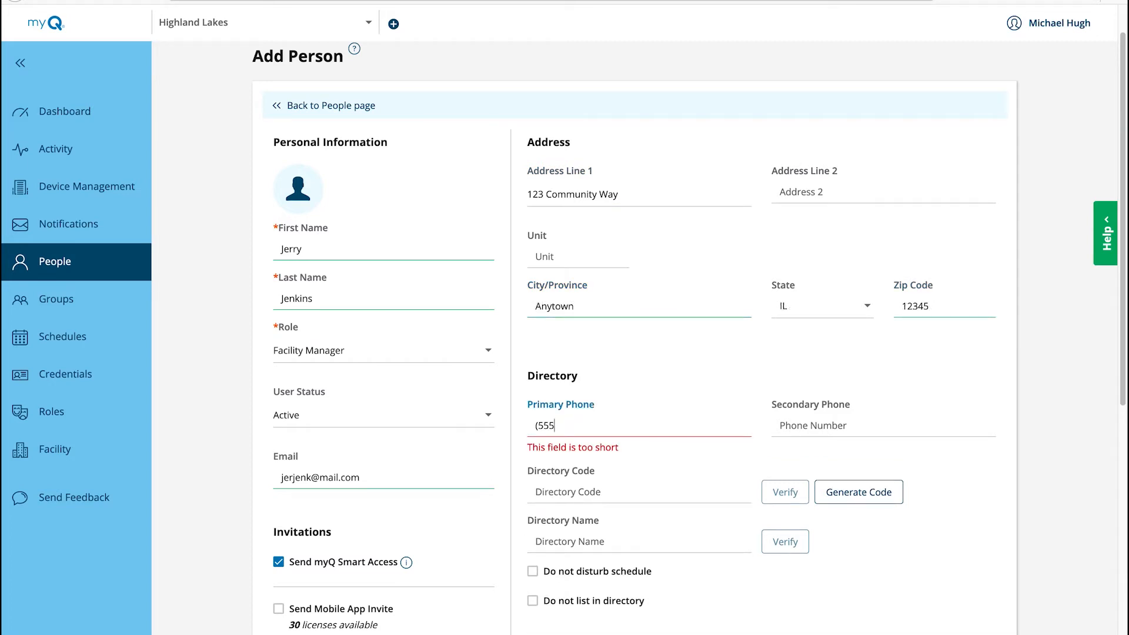
{"action": "type", "text": ") 123-4567"}
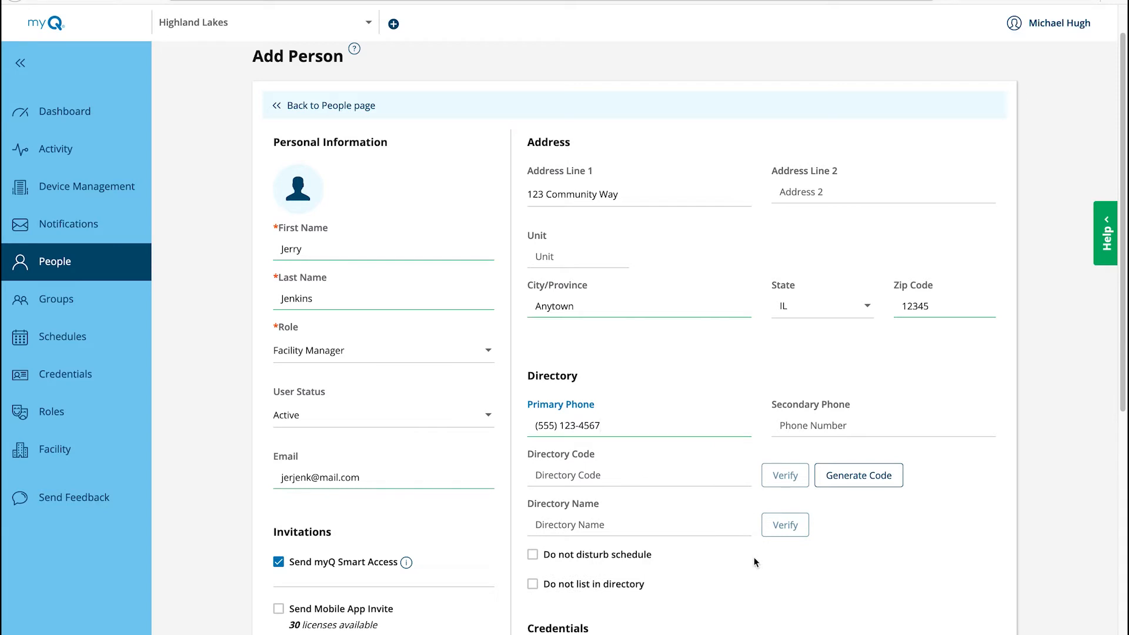
Assign the first listed card to the facility manager as the Card/Transmitters credential
{"action": "scroll", "coordinate": [755, 562], "scroll_direction": "down", "scroll_amount": 5}
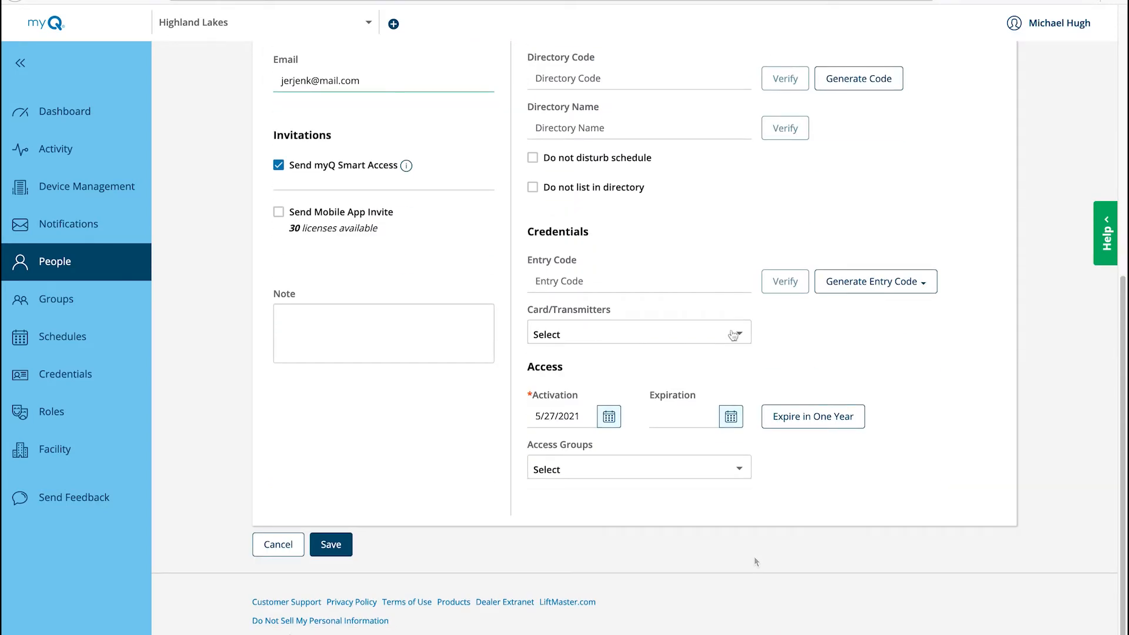
{"action": "left_click", "coordinate": [733, 331]}
{"action": "left_click", "coordinate": [669, 393]}
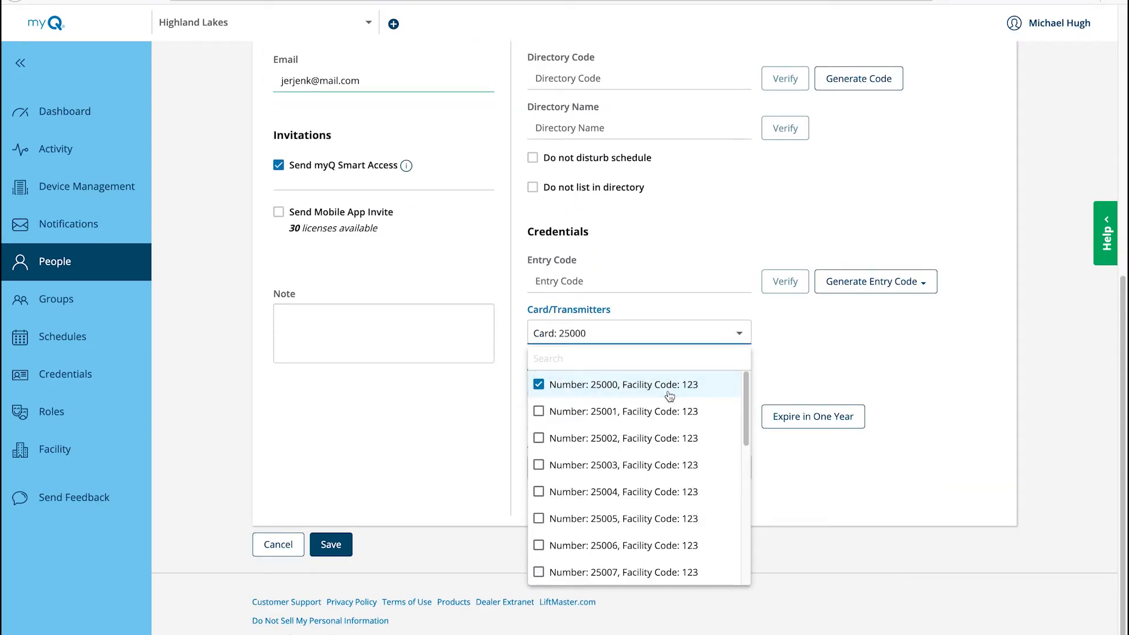
{"action": "left_click", "coordinate": [944, 388]}
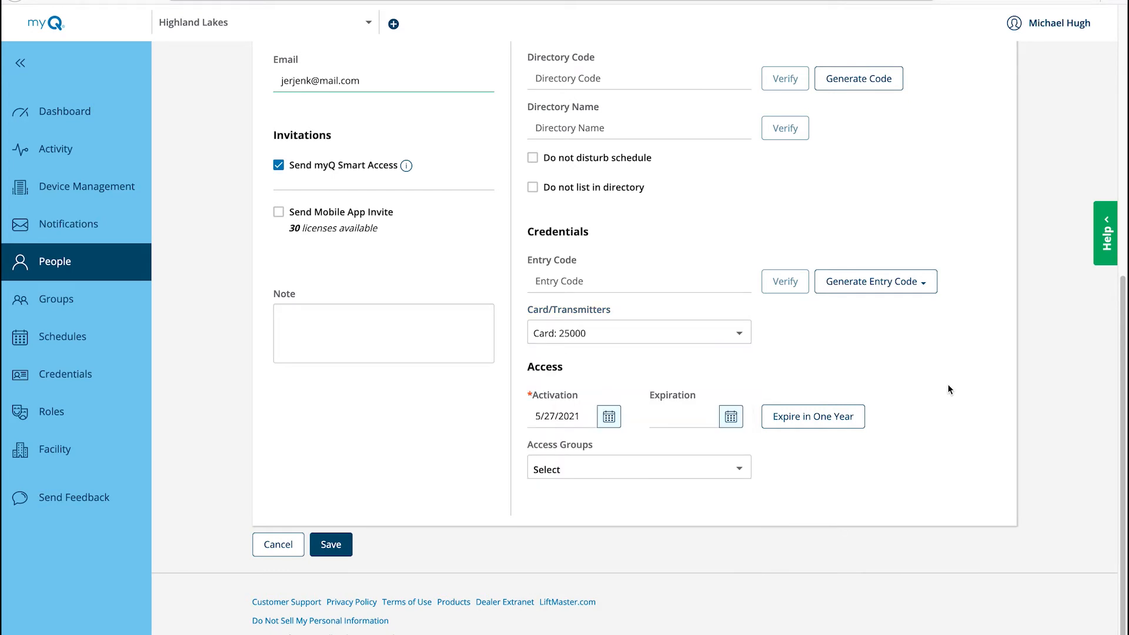
Add the facility manager to the Staff access group and save the person
{"action": "left_click", "coordinate": [739, 467]}
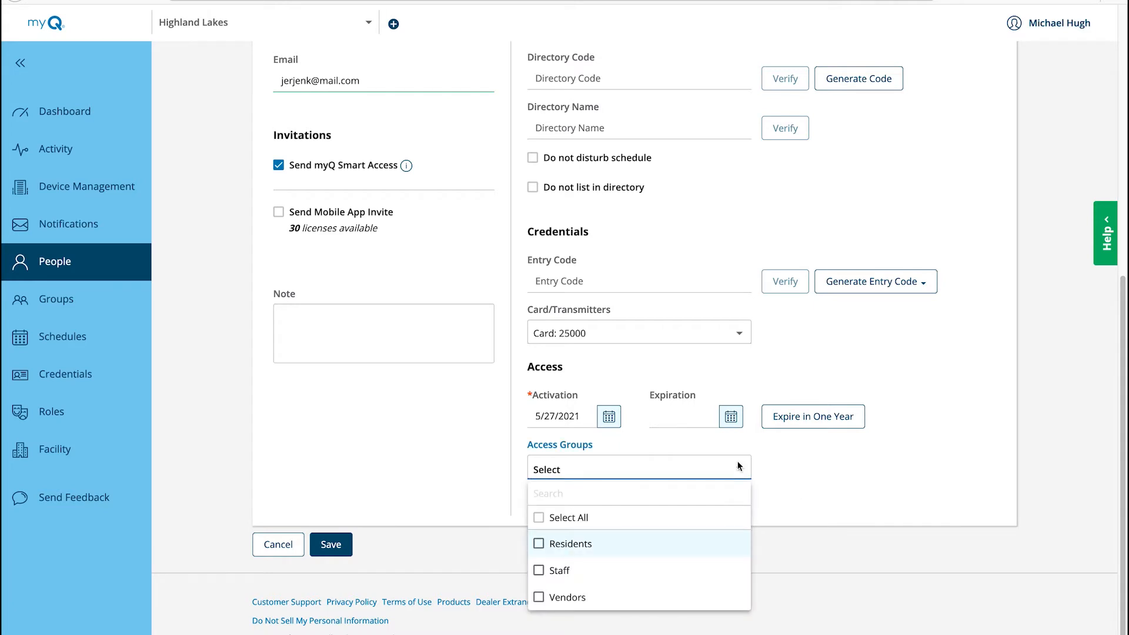
{"action": "left_click", "coordinate": [541, 572]}
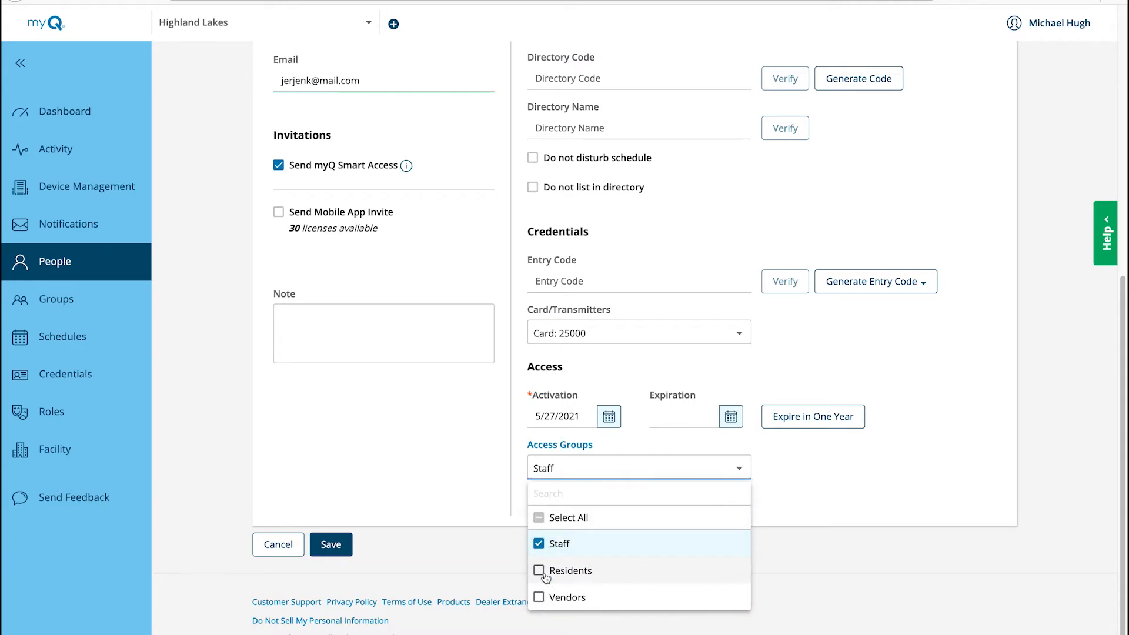
{"action": "left_click", "coordinate": [860, 535]}
{"action": "left_click", "coordinate": [350, 547]}
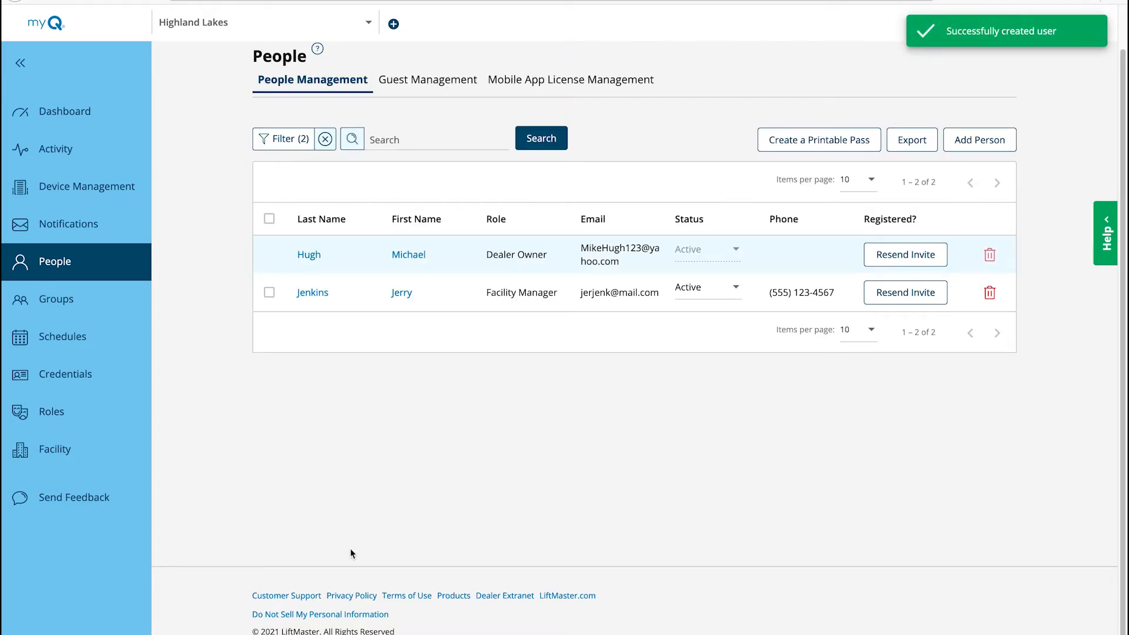
Start adding a second person with first name, last name and email, and set the role to Resident
{"action": "left_click", "coordinate": [1006, 147]}
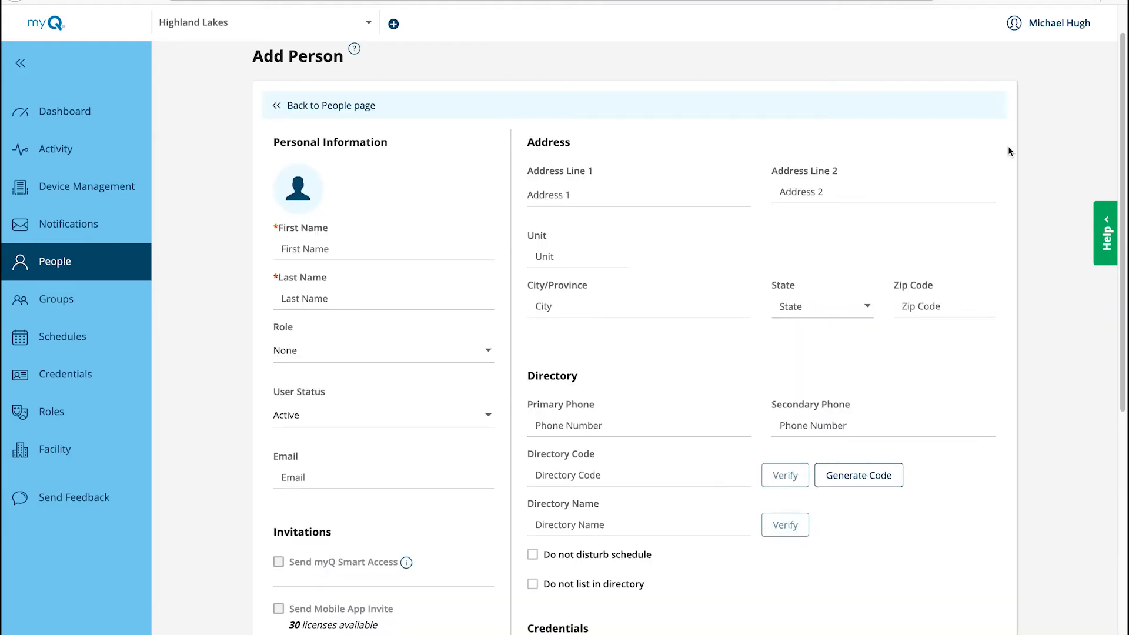
{"action": "left_click", "coordinate": [488, 352]}
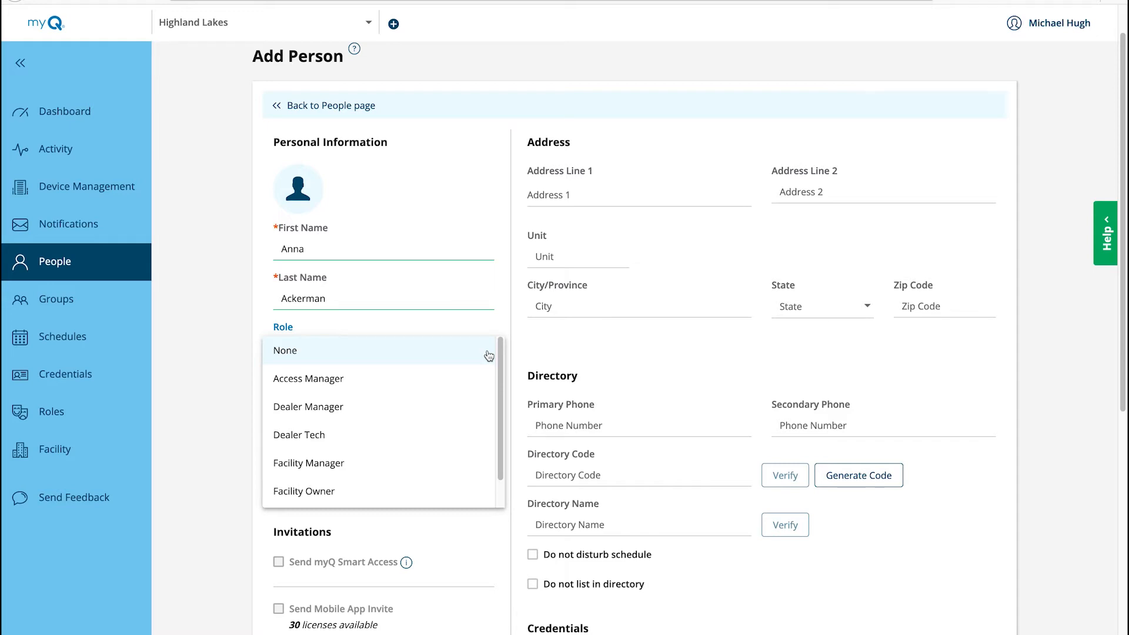
{"action": "left_click_drag", "start_coordinate": [499, 354], "coordinate": [503, 403]}
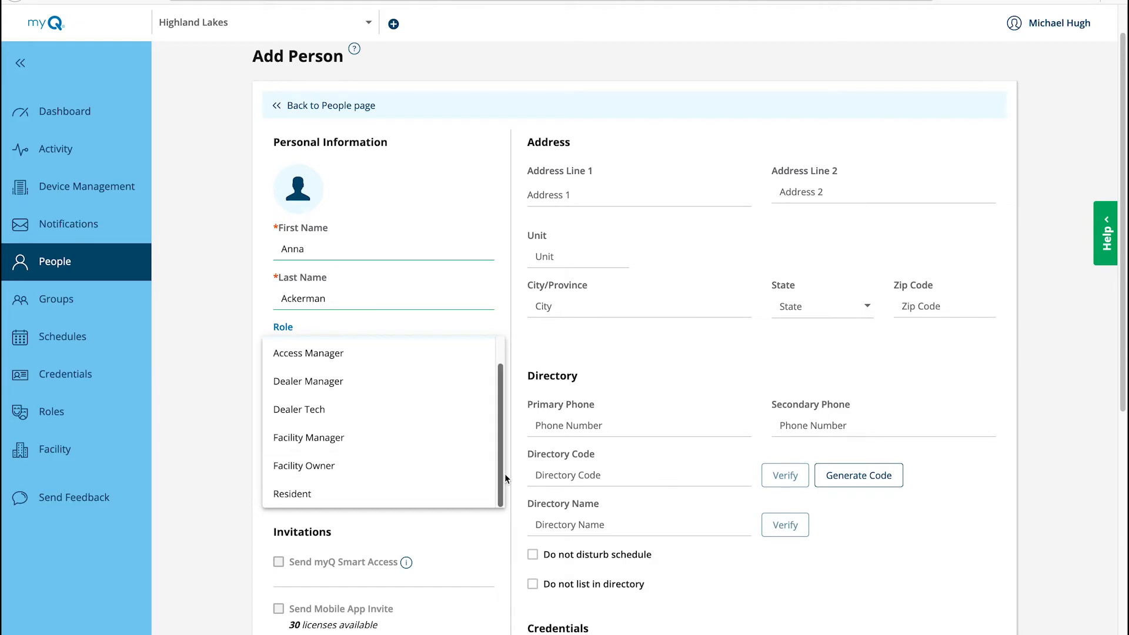
{"action": "mouse_move", "coordinate": [502, 473]}
{"action": "left_mouse_down"}
{"action": "mouse_move", "coordinate": [503, 457]}
{"action": "mouse_move", "coordinate": [504, 493]}
{"action": "left_mouse_up"}
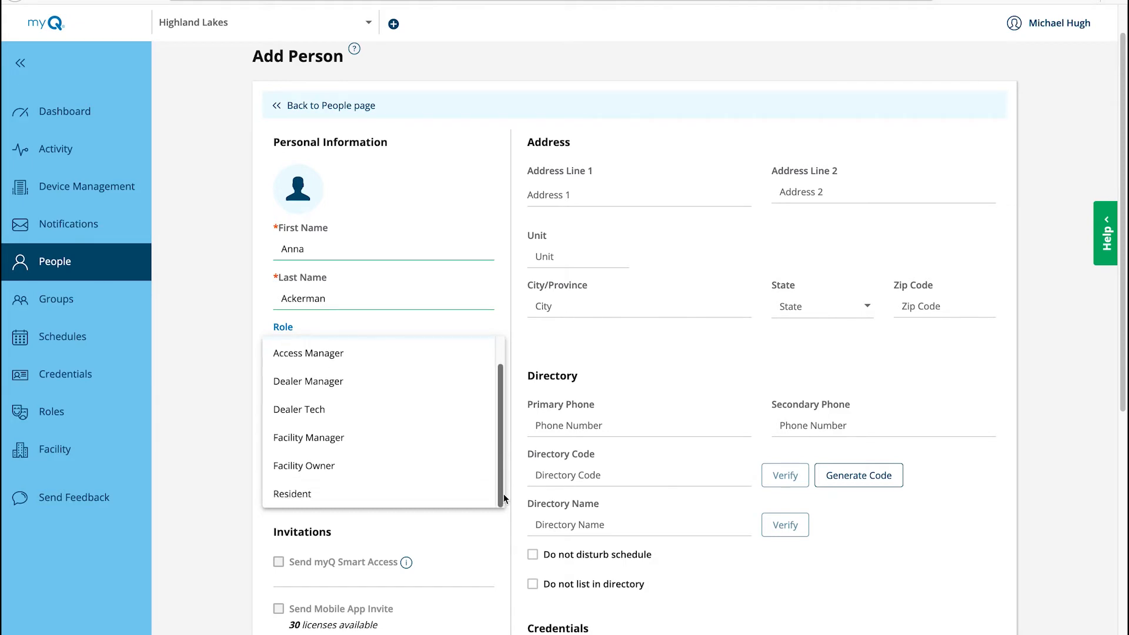
{"action": "left_click", "coordinate": [376, 499]}
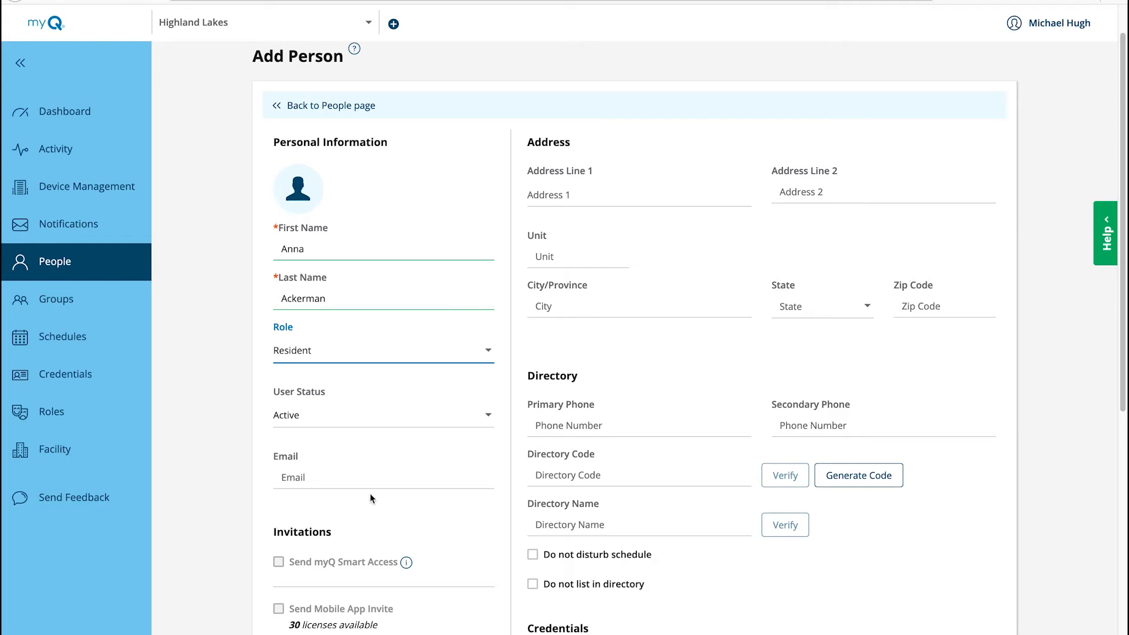
{"action": "left_click", "coordinate": [358, 478]}
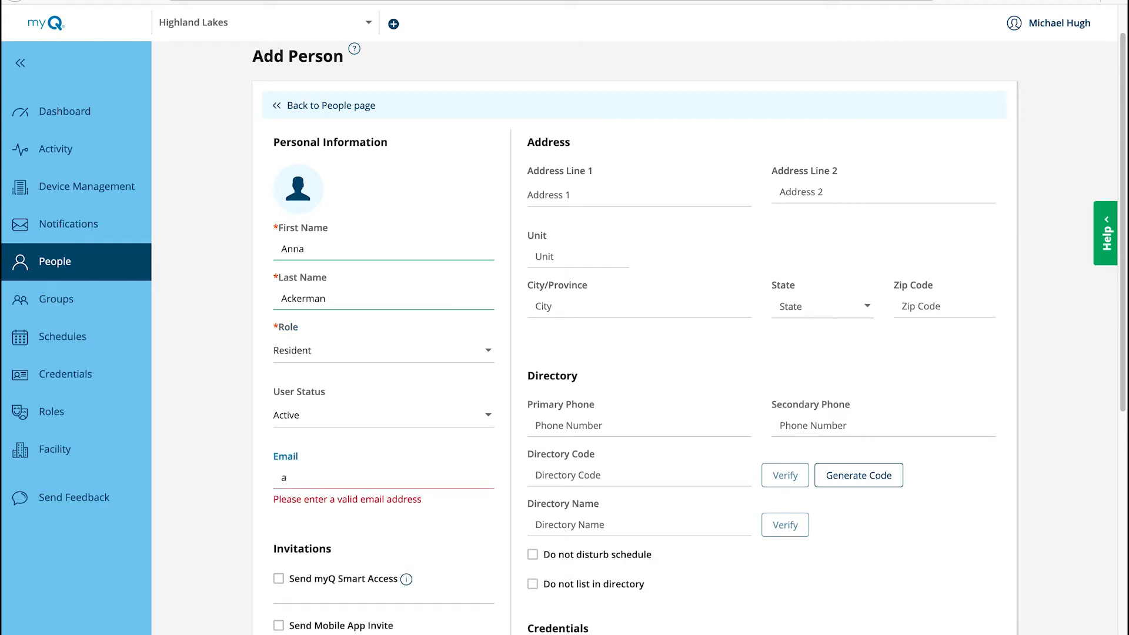
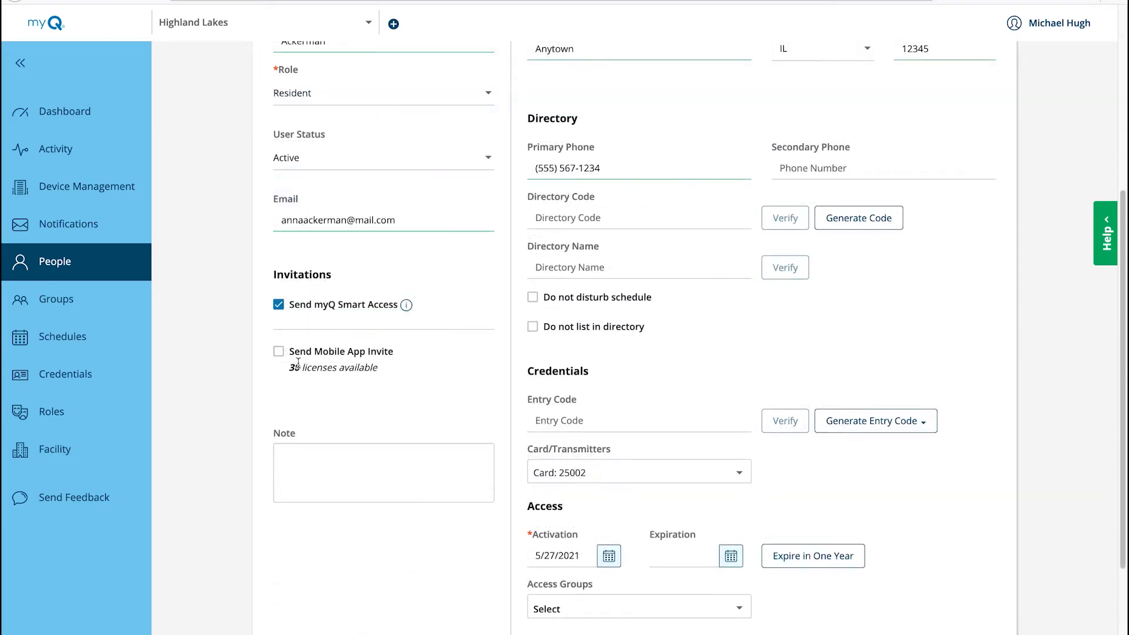
Enable the Send Mobile App Invite option for the resident, then save the person and confirm sending the invitation
{"action": "left_click", "coordinate": [278, 351]}
{"action": "scroll", "coordinate": [915, 502], "scroll_direction": "down", "scroll_amount": 3}
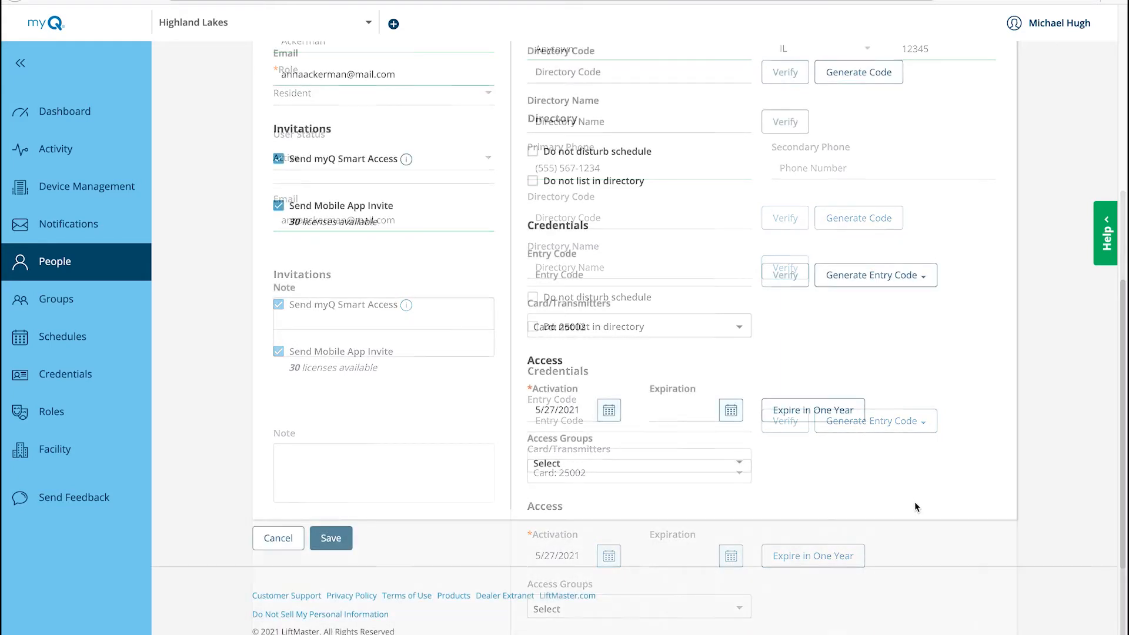
{"action": "left_click", "coordinate": [328, 544]}
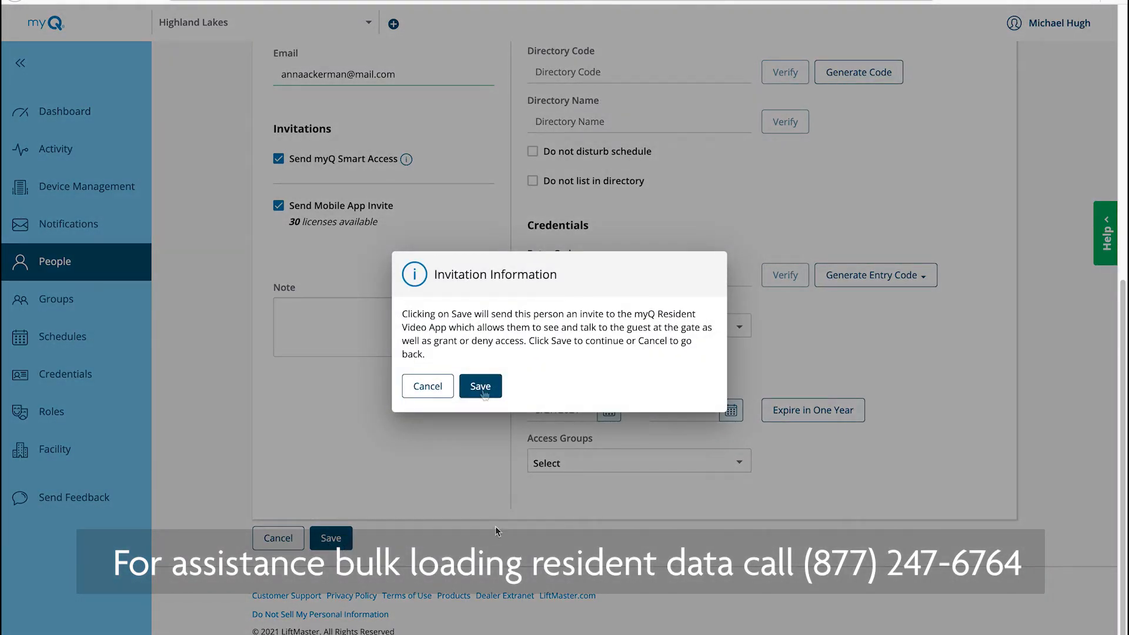
{"action": "left_click", "coordinate": [483, 391]}
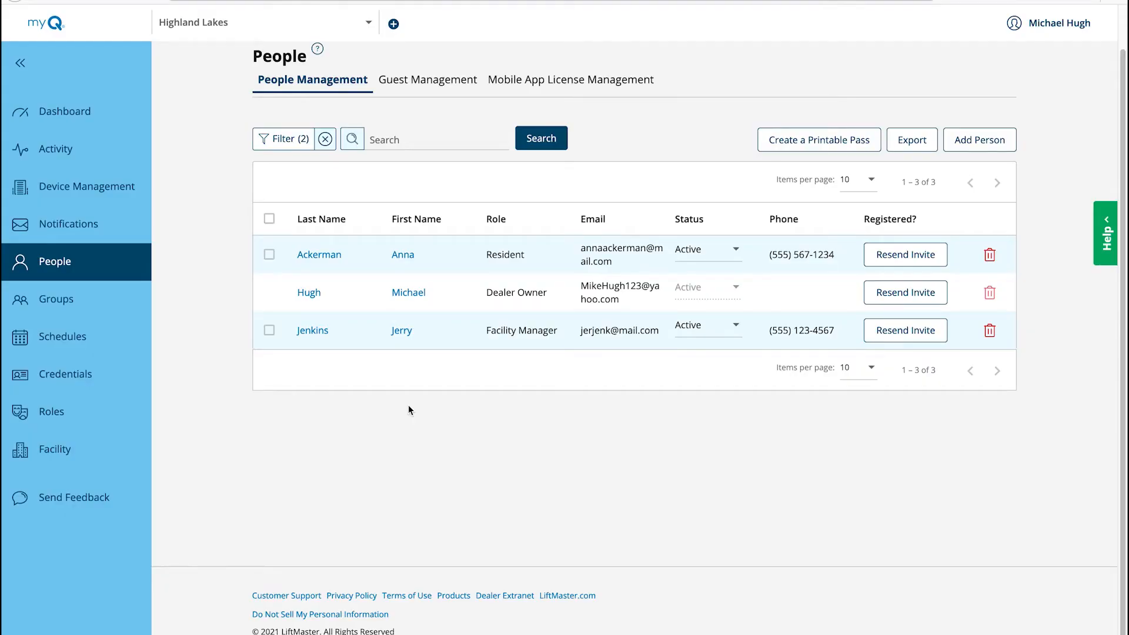
Open the facility manager's record and send that person a Mobile App Invite
{"action": "left_click", "coordinate": [400, 330]}
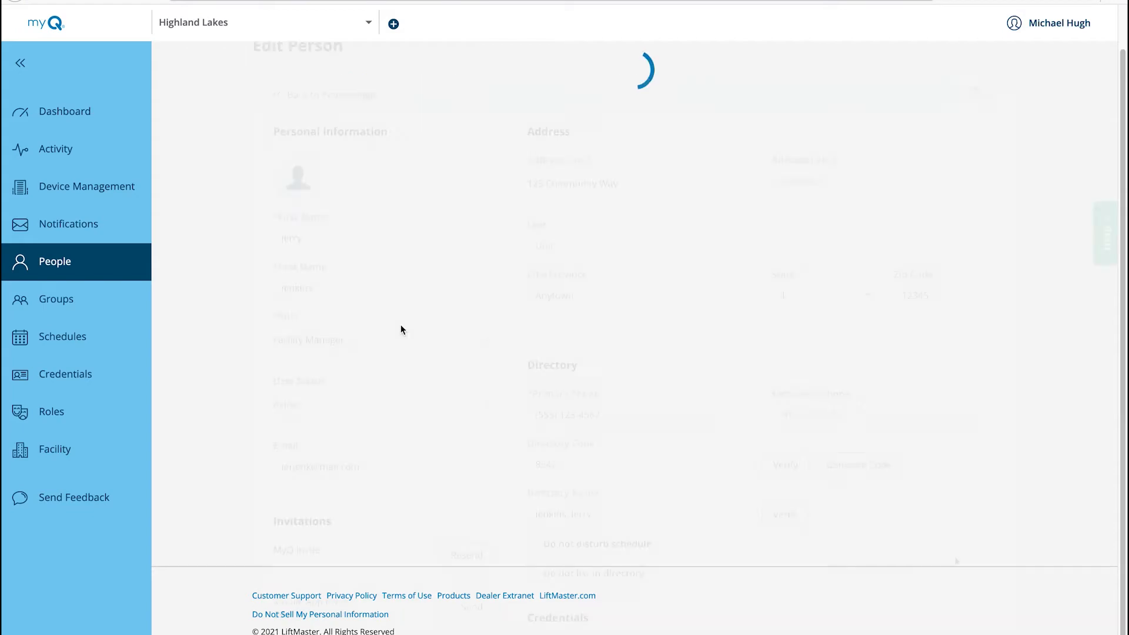
{"action": "scroll", "coordinate": [957, 562], "scroll_direction": "down", "scroll_amount": 5}
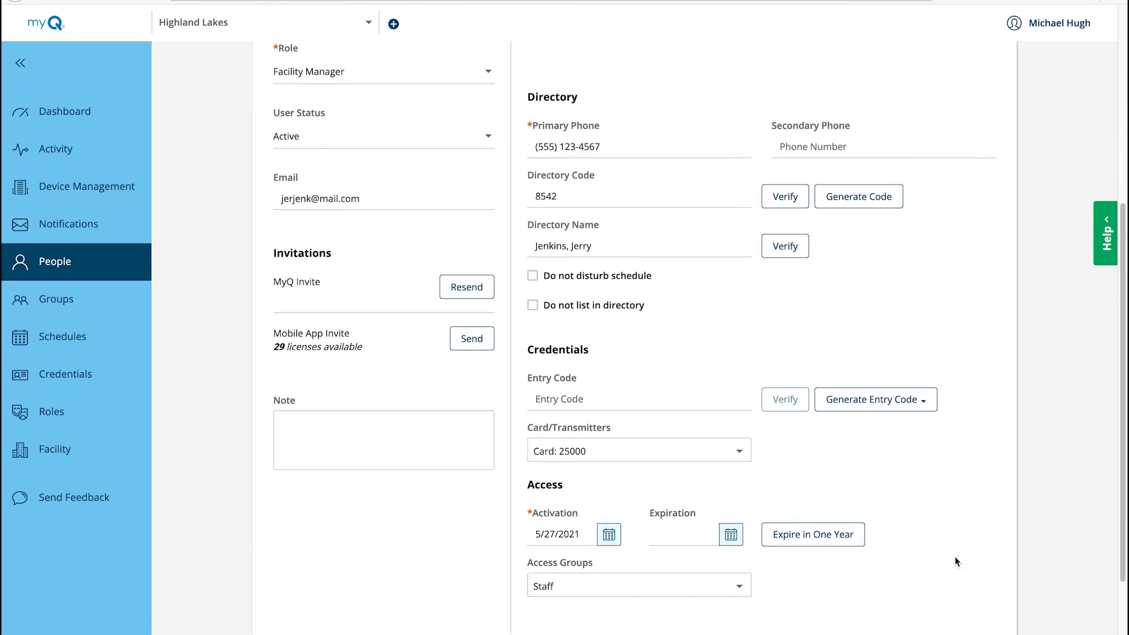
{"action": "scroll", "coordinate": [955, 559], "scroll_direction": "down", "scroll_amount": 1}
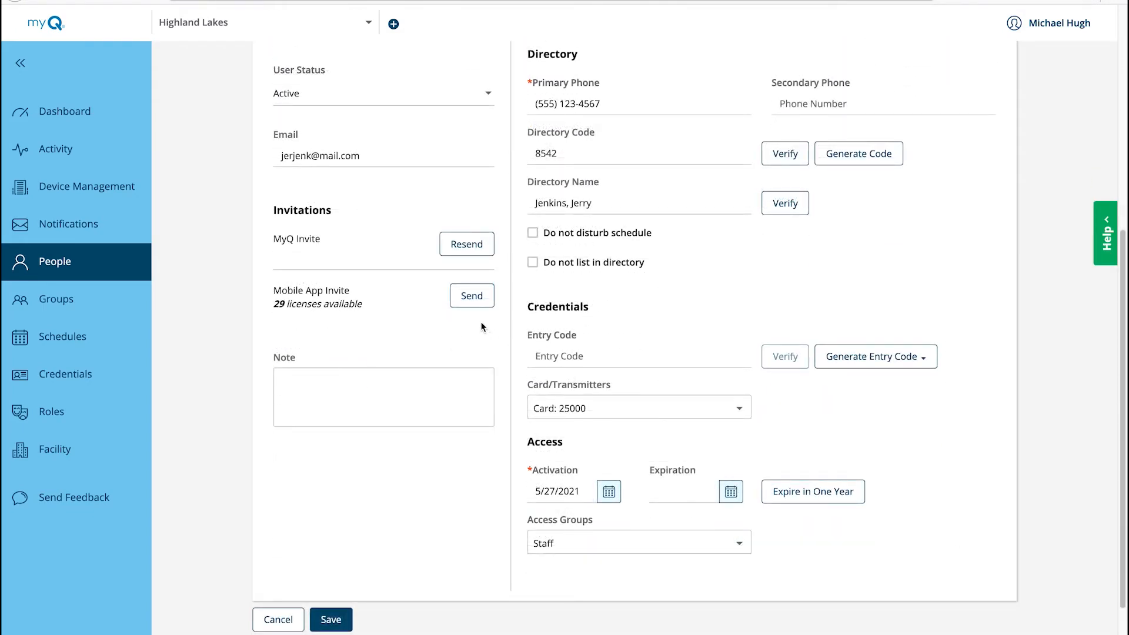
{"action": "left_click", "coordinate": [470, 296]}
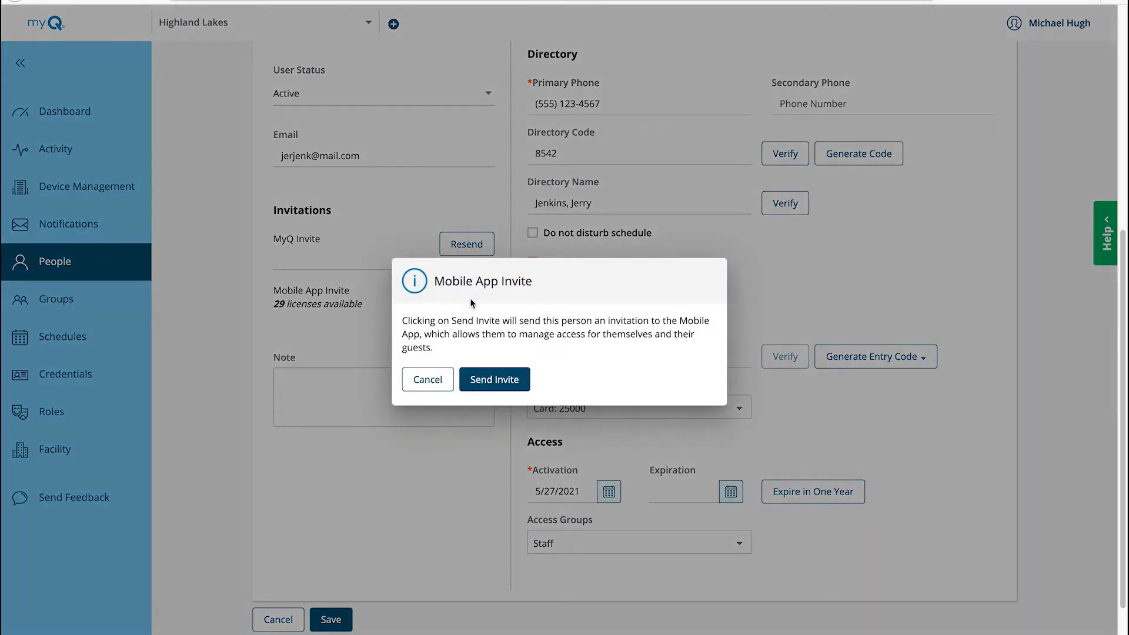
{"action": "left_click", "coordinate": [500, 380]}
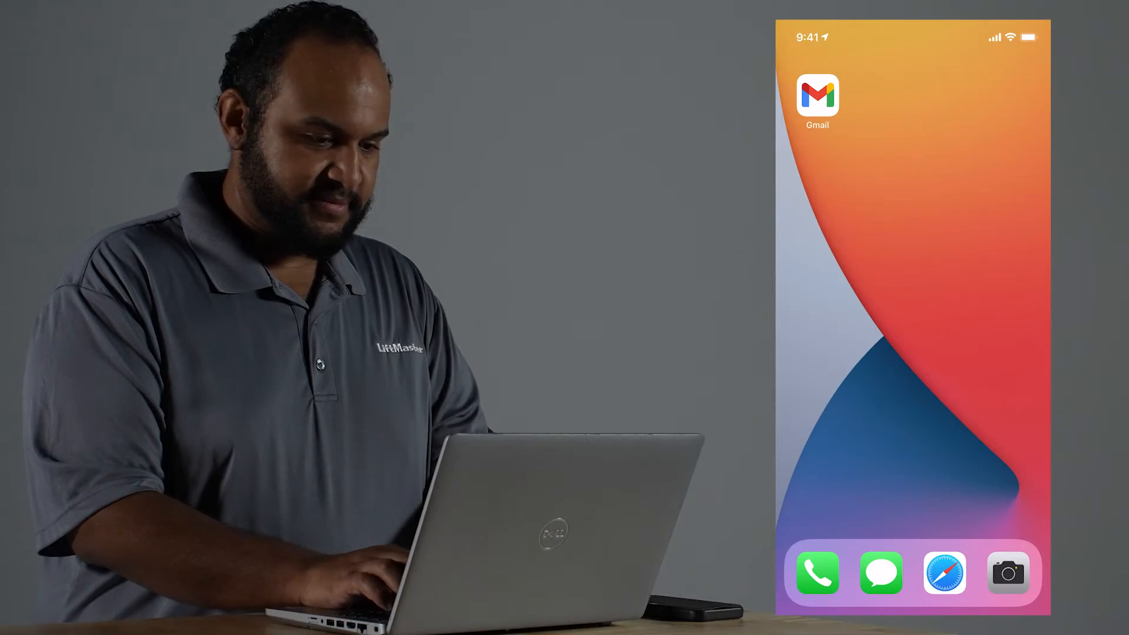
Switch to Gmail on the phone, open the myQ Community invitation email and follow its App Store download link
{"action": "left_click", "coordinate": [818, 94]}
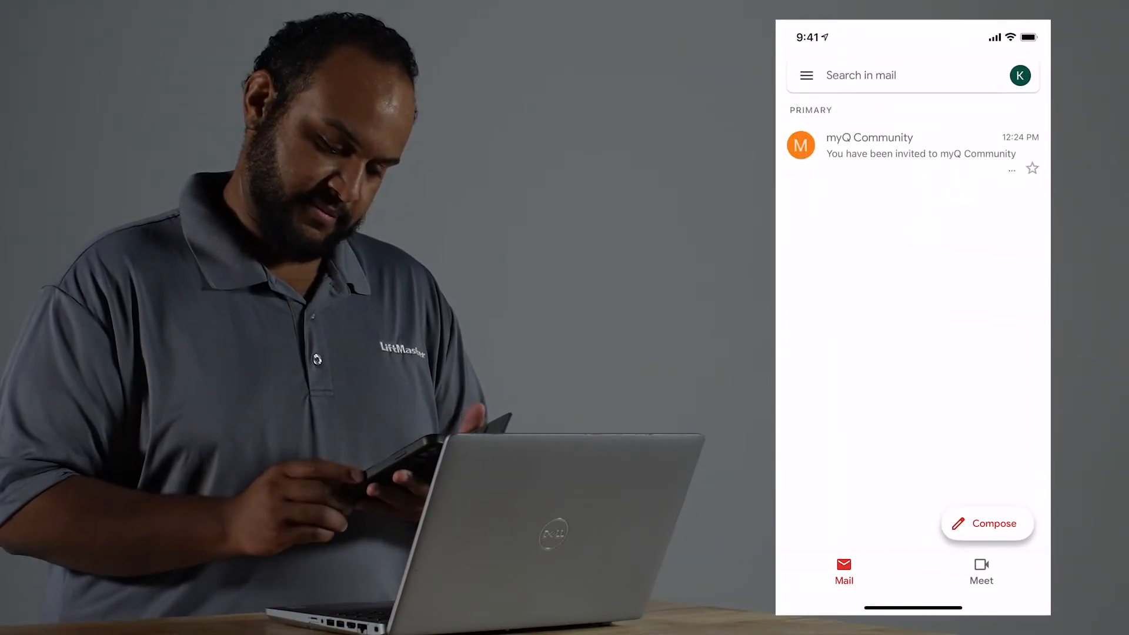
{"action": "left_click", "coordinate": [915, 149]}
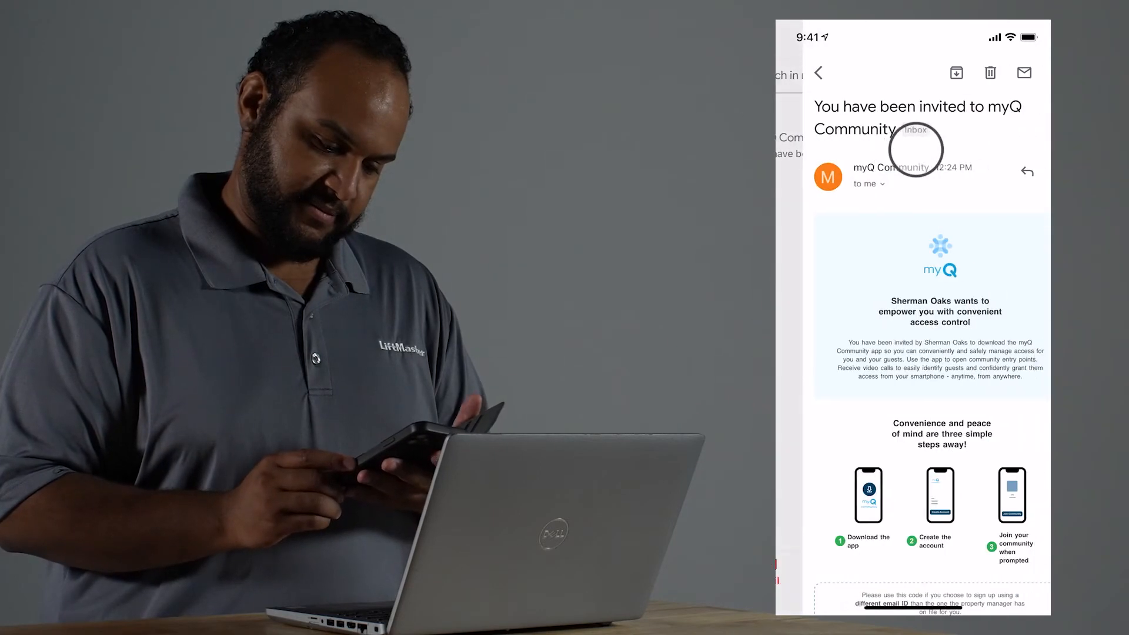
{"action": "scroll", "coordinate": [913, 353], "scroll_direction": "down", "scroll_amount": 5}
{"action": "scroll", "coordinate": [913, 353], "scroll_direction": "down", "scroll_amount": 5}
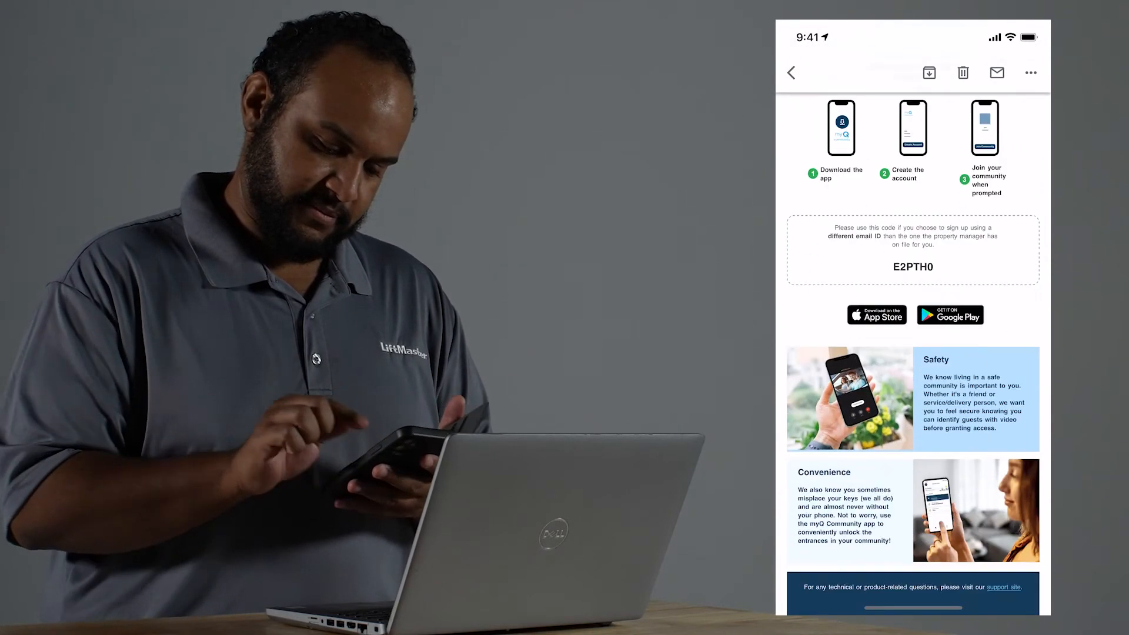
{"action": "left_click", "coordinate": [877, 249]}
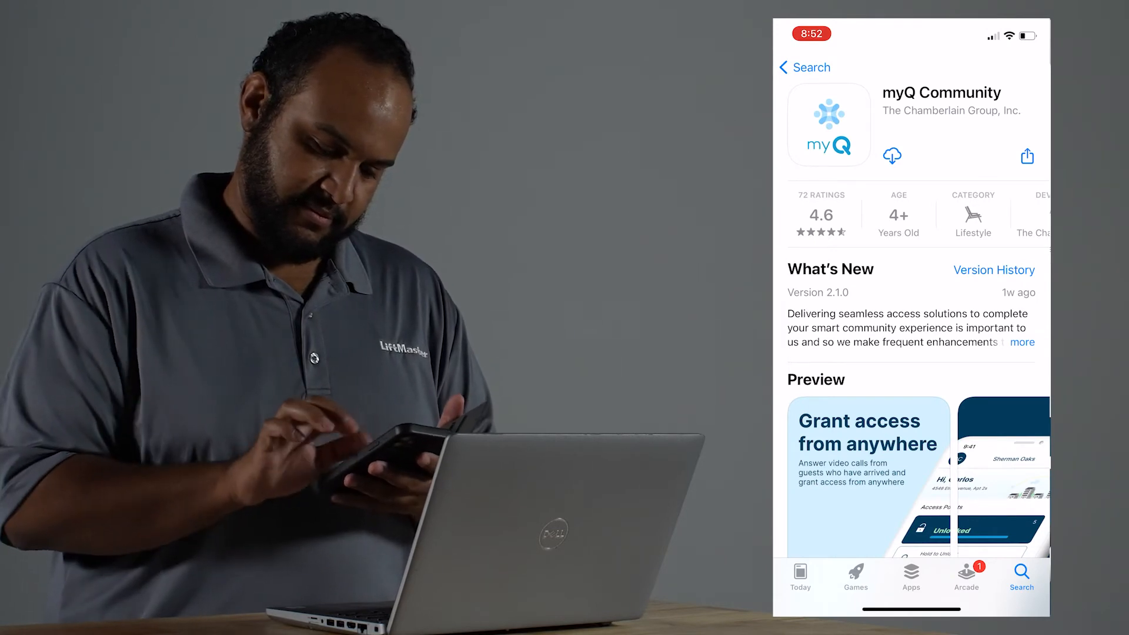
Install and open the myQ Community app, and start a United States account, agreeing to the Terms of Use and Privacy Policy
{"action": "left_click", "coordinate": [892, 155]}
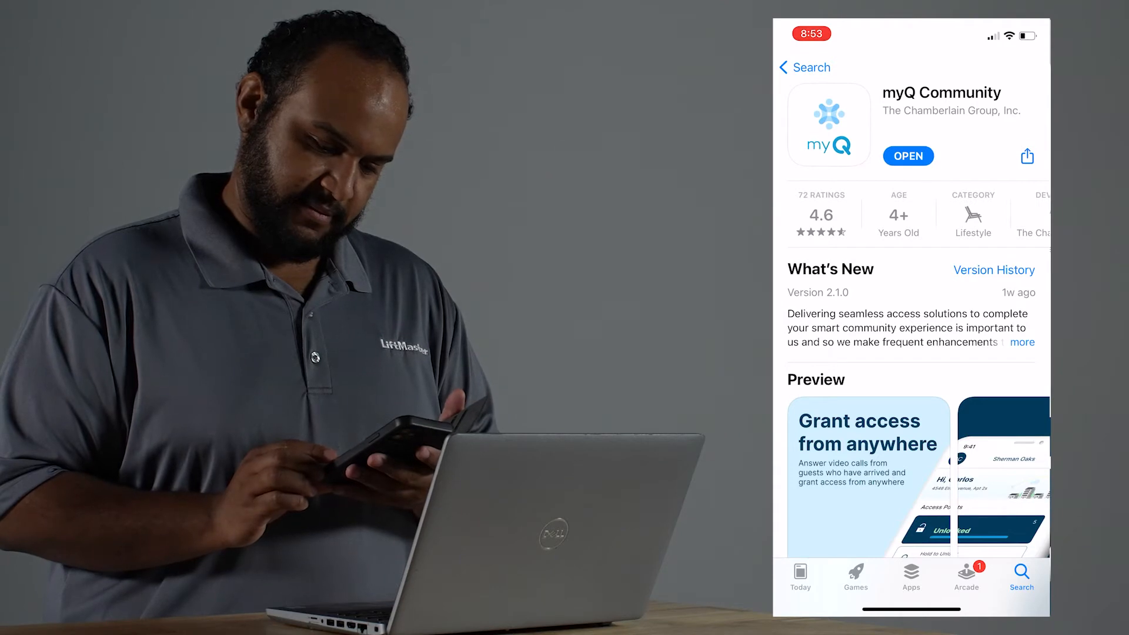
{"action": "left_click", "coordinate": [908, 156]}
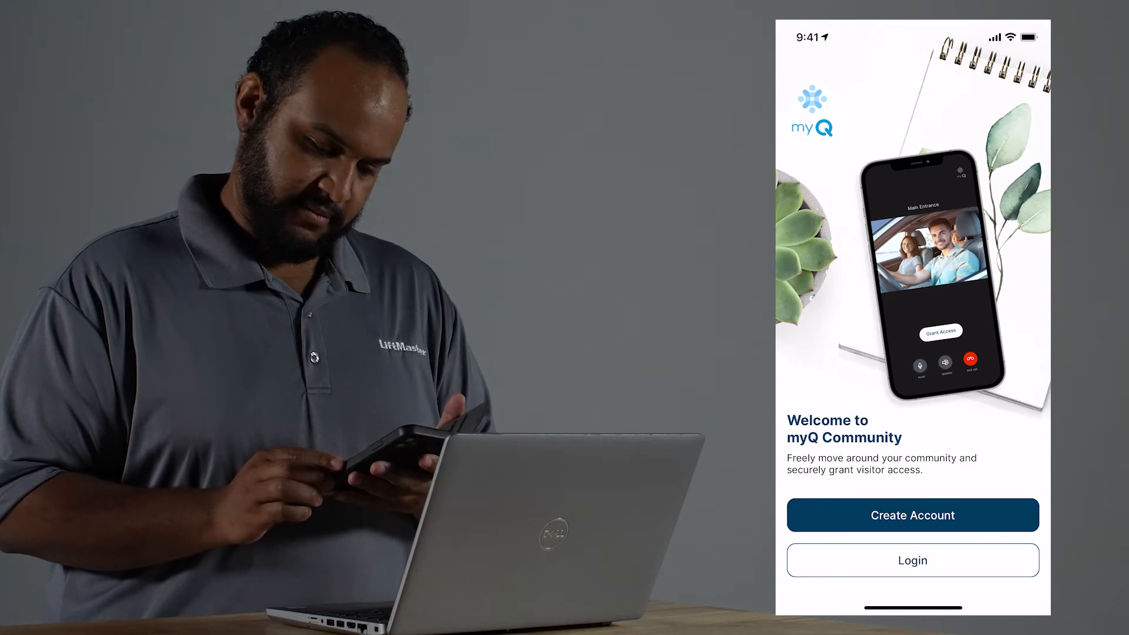
{"action": "left_click", "coordinate": [914, 514]}
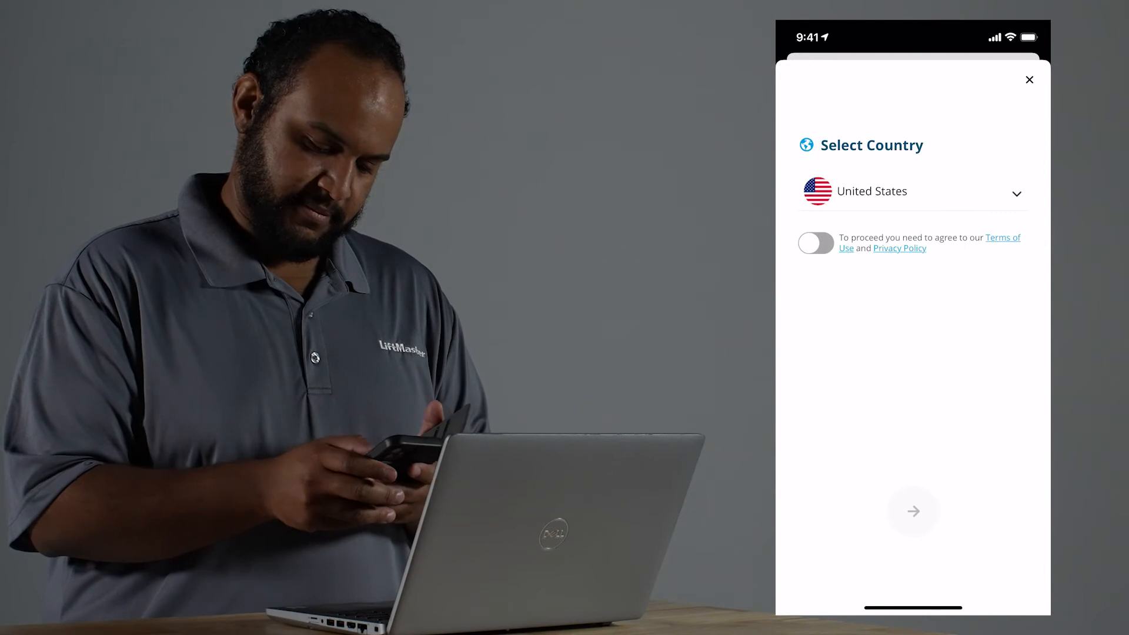
{"action": "left_click", "coordinate": [816, 244]}
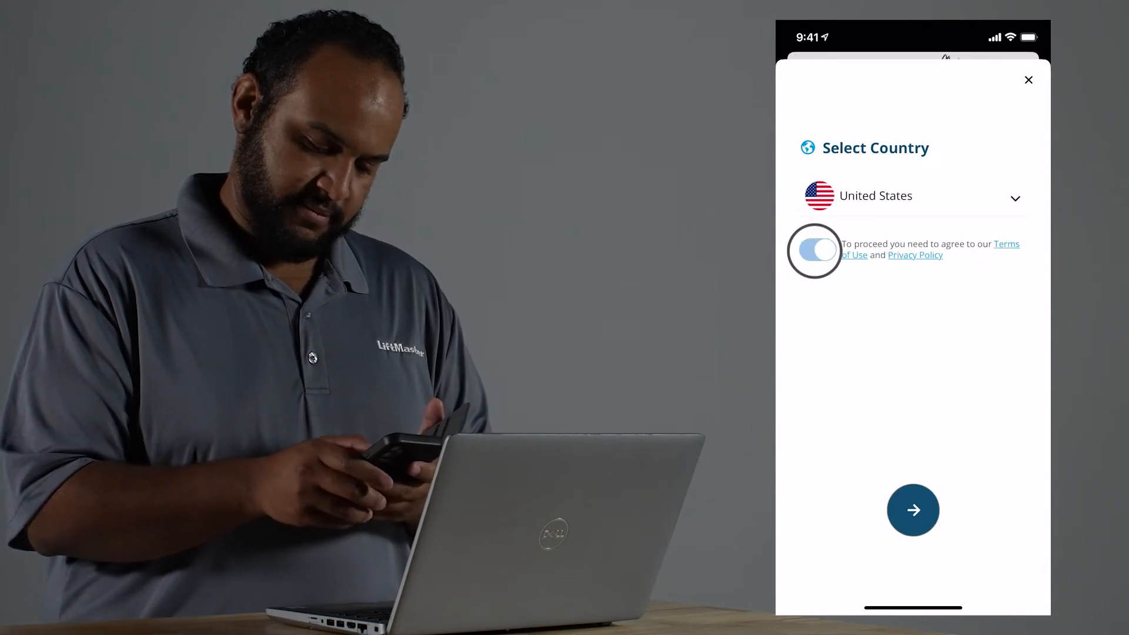
{"action": "left_click", "coordinate": [914, 510]}
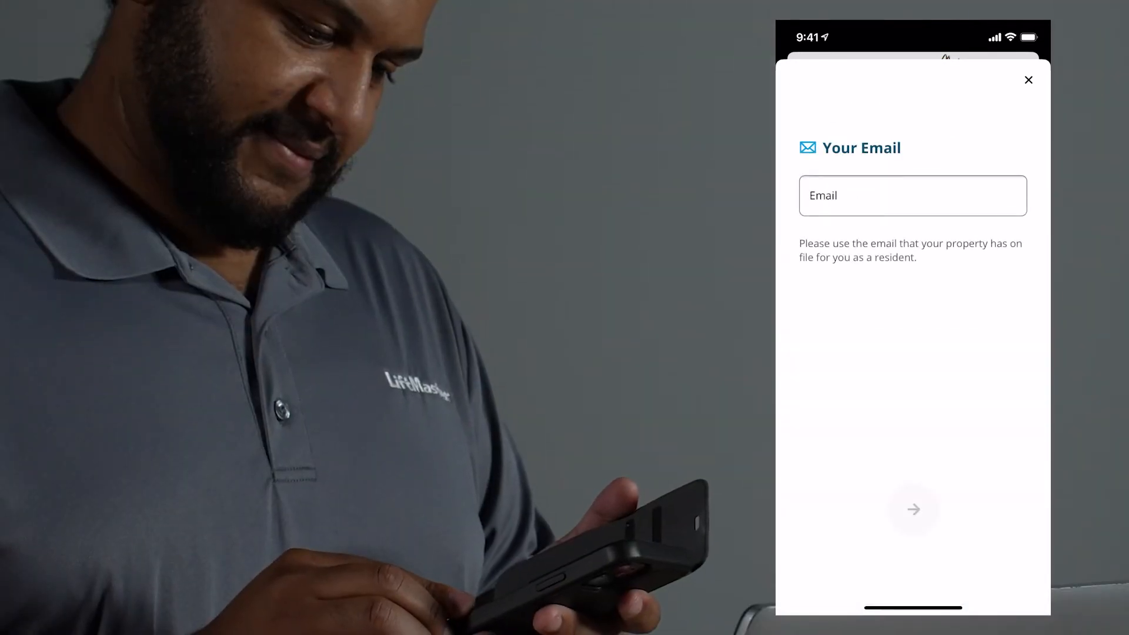
Enter the account holder's first name, last name and email, and create the account password
{"action": "left_click", "coordinate": [913, 196]}
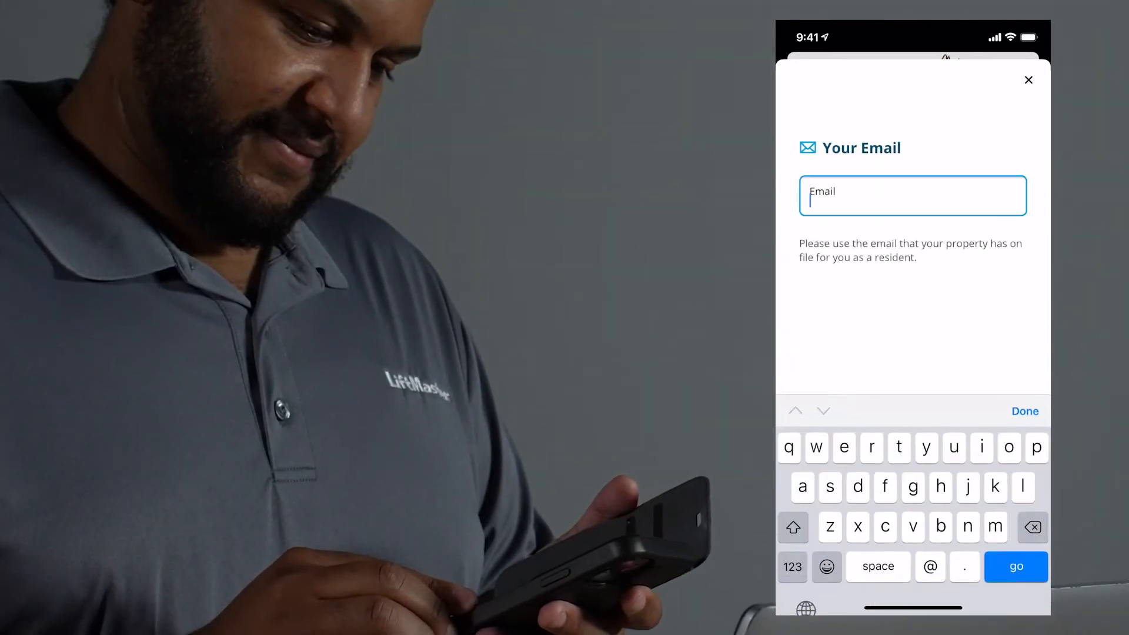
{"action": "type", "text": "@gmail"}
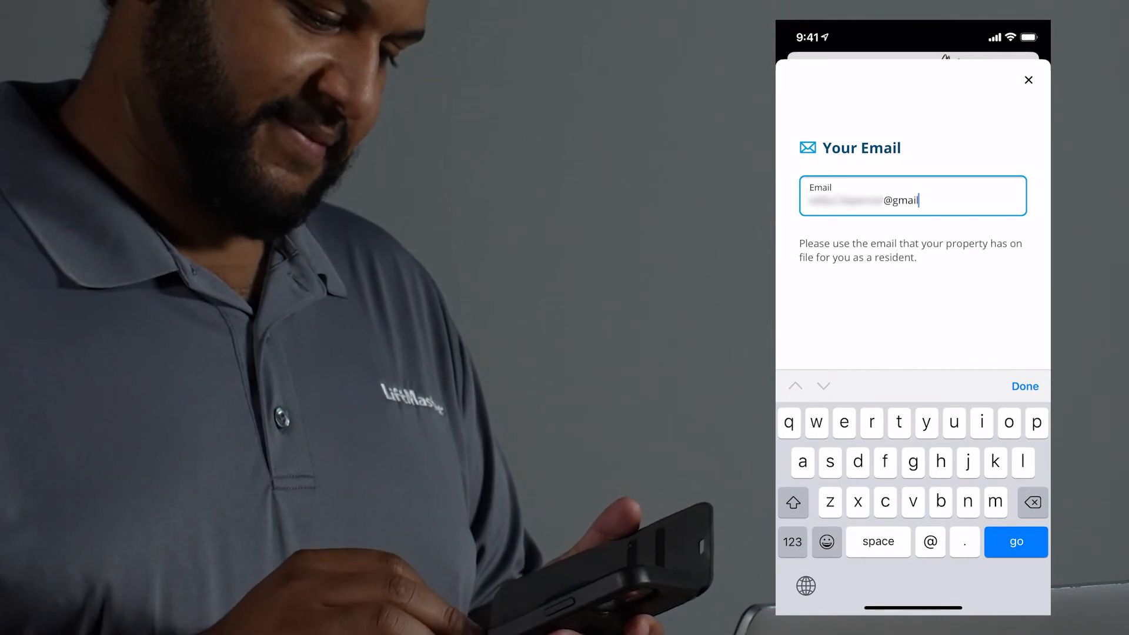
{"action": "type", "text": ".com"}
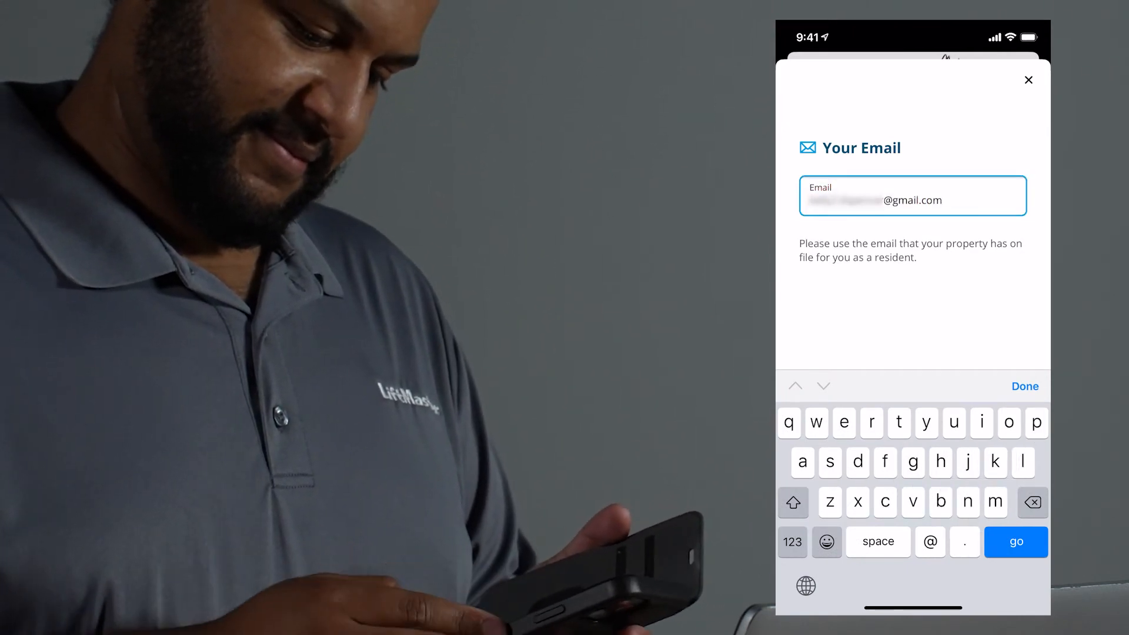
{"action": "key", "text": "Return"}
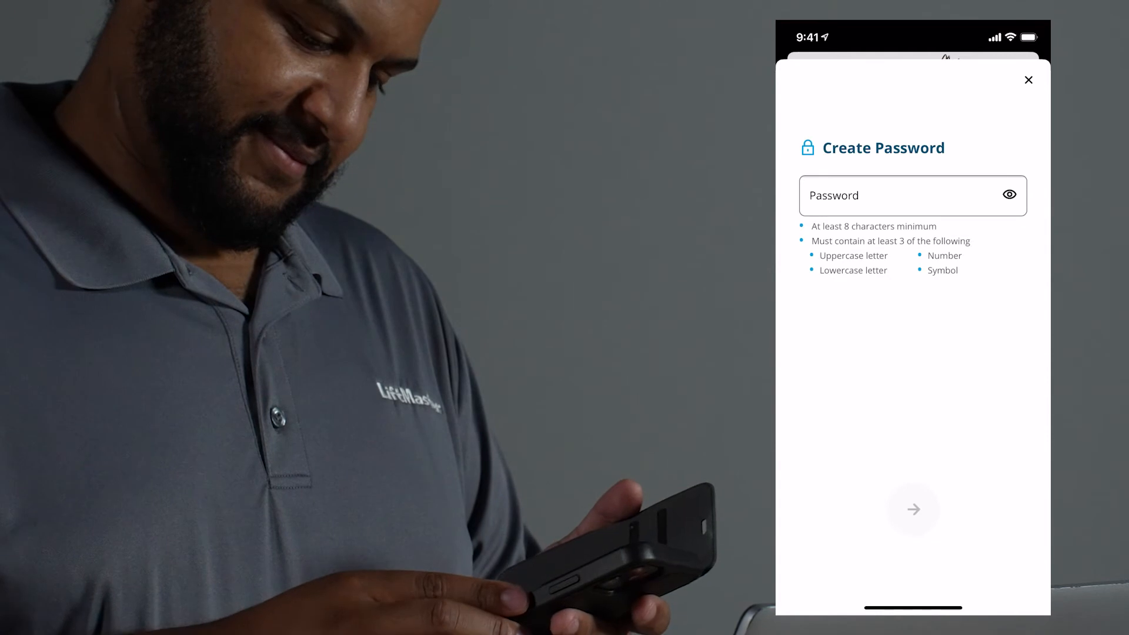
{"action": "left_click", "coordinate": [913, 196]}
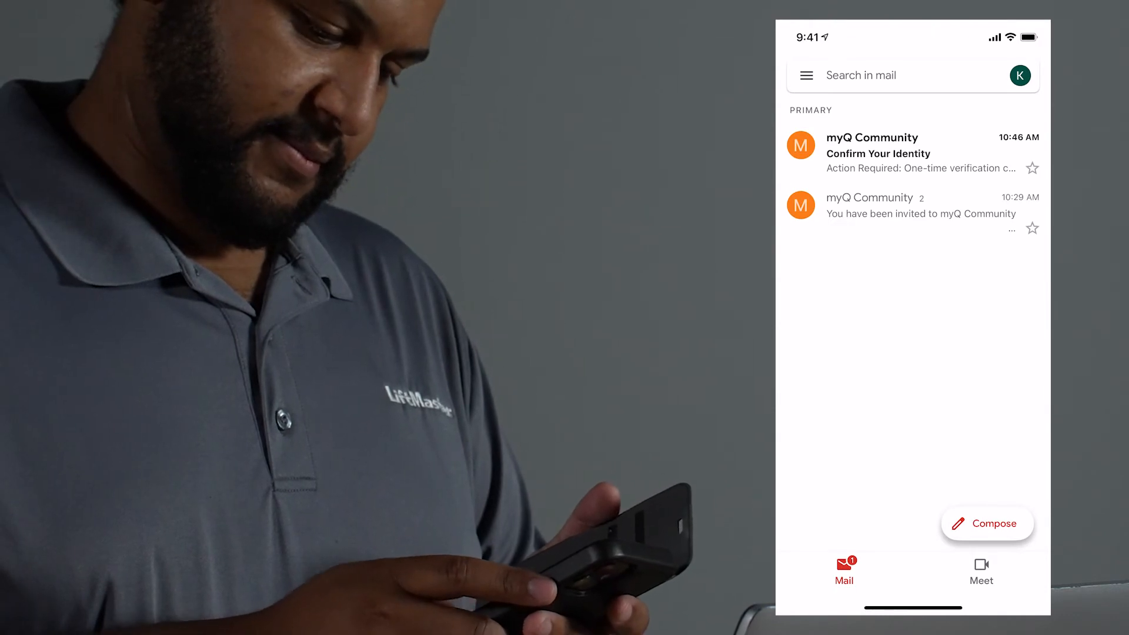
Get the one-time verification code from the Confirm Your Identity email and enter it in the app to verify the email
{"action": "left_click", "coordinate": [914, 153]}
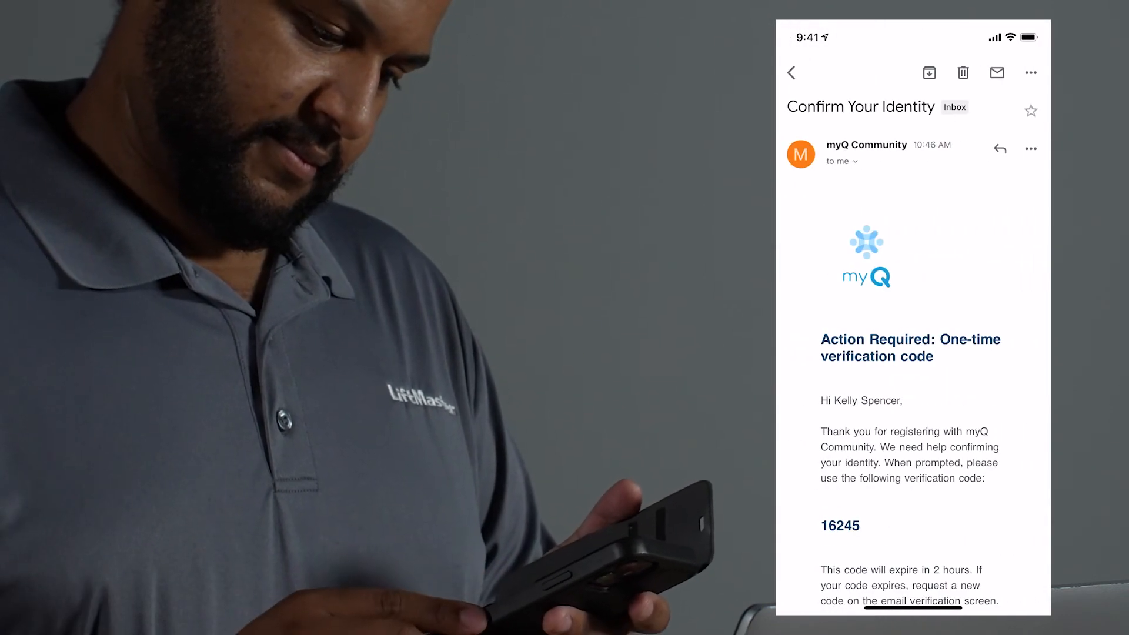
{"action": "scroll", "coordinate": [914, 353], "scroll_direction": "down", "scroll_amount": 5}
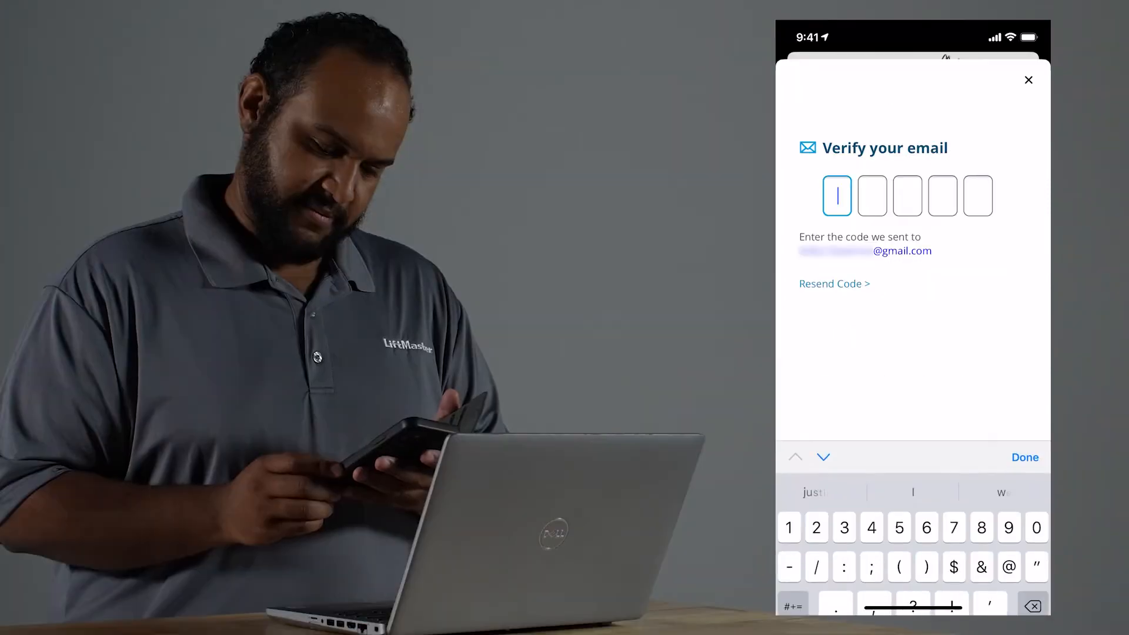
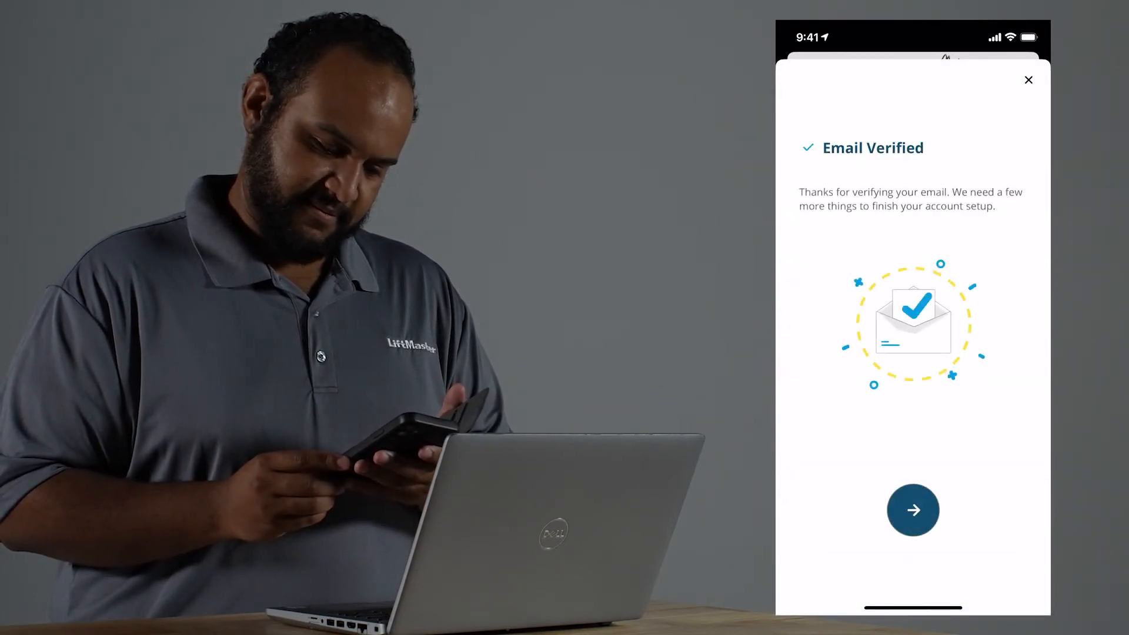
{"action": "left_click", "coordinate": [913, 510]}
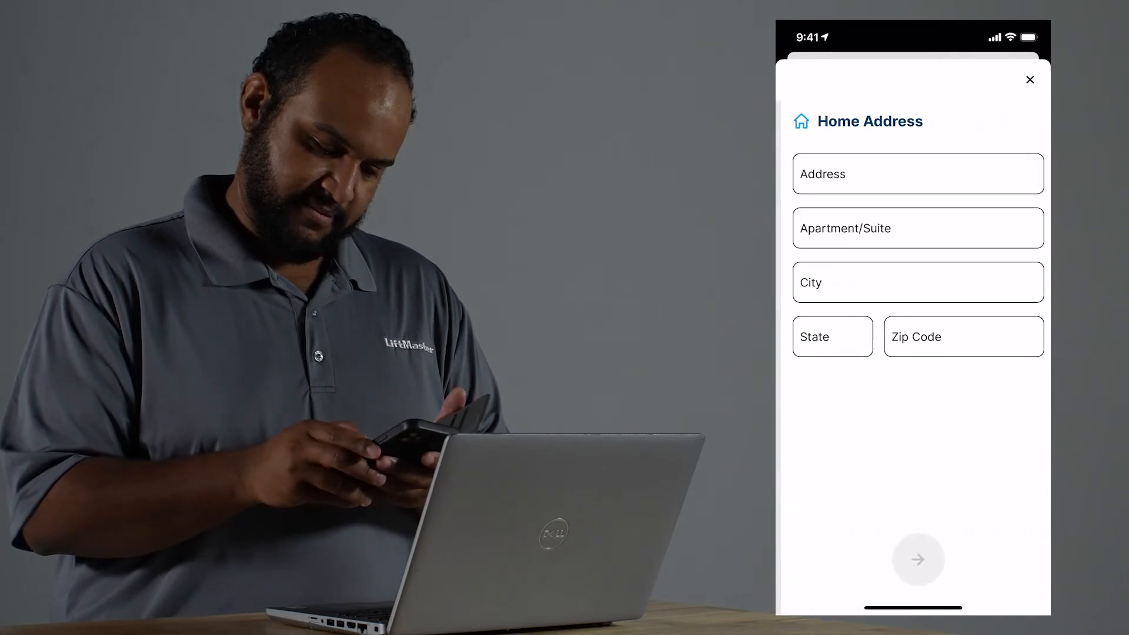
Fill in the account holder's home address with street, city, state and zip code, and submit it
{"action": "left_click", "coordinate": [913, 174]}
{"action": "left_click", "coordinate": [913, 388]}
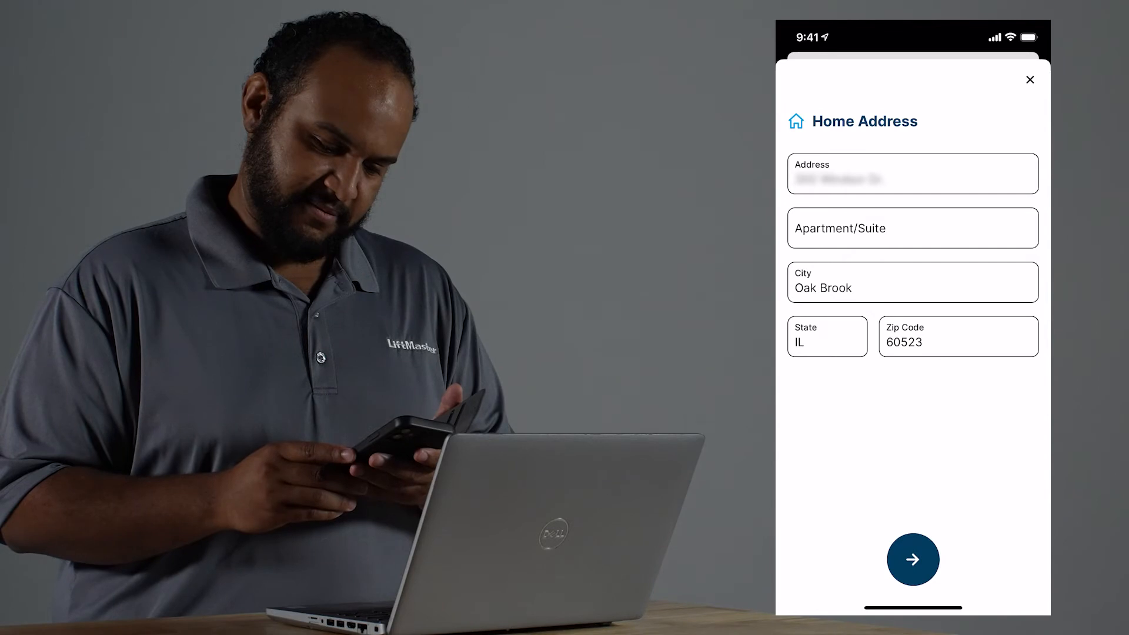
{"action": "left_click", "coordinate": [913, 559]}
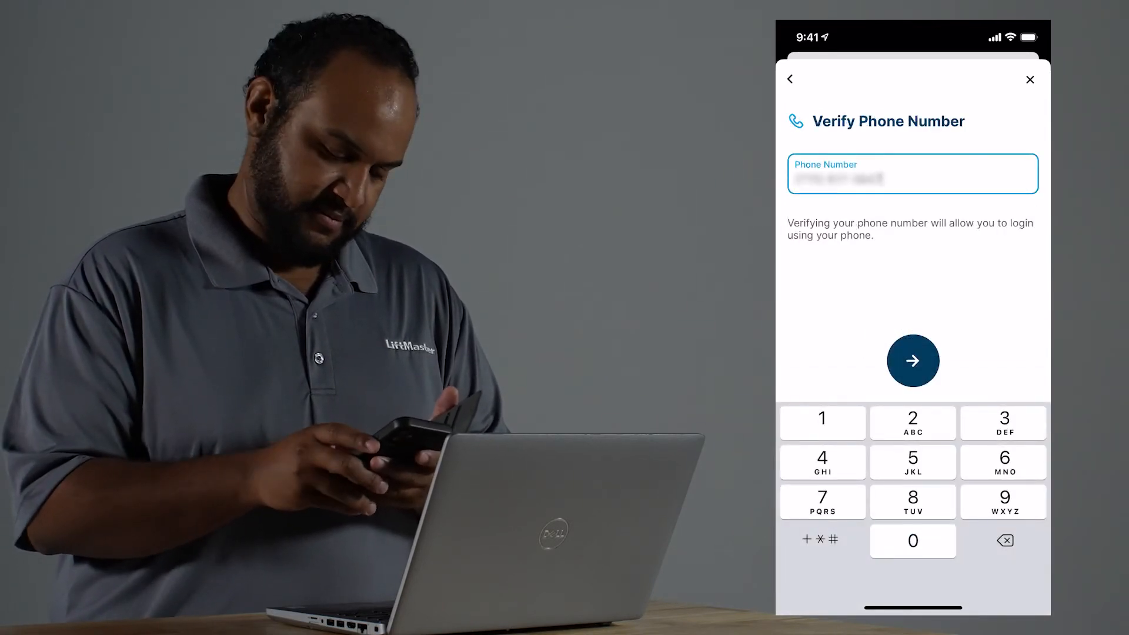
Verify the account holder's phone number with the verification code from Messages and accept the invitation to join Sherman Oaks
{"action": "left_click", "coordinate": [913, 360]}
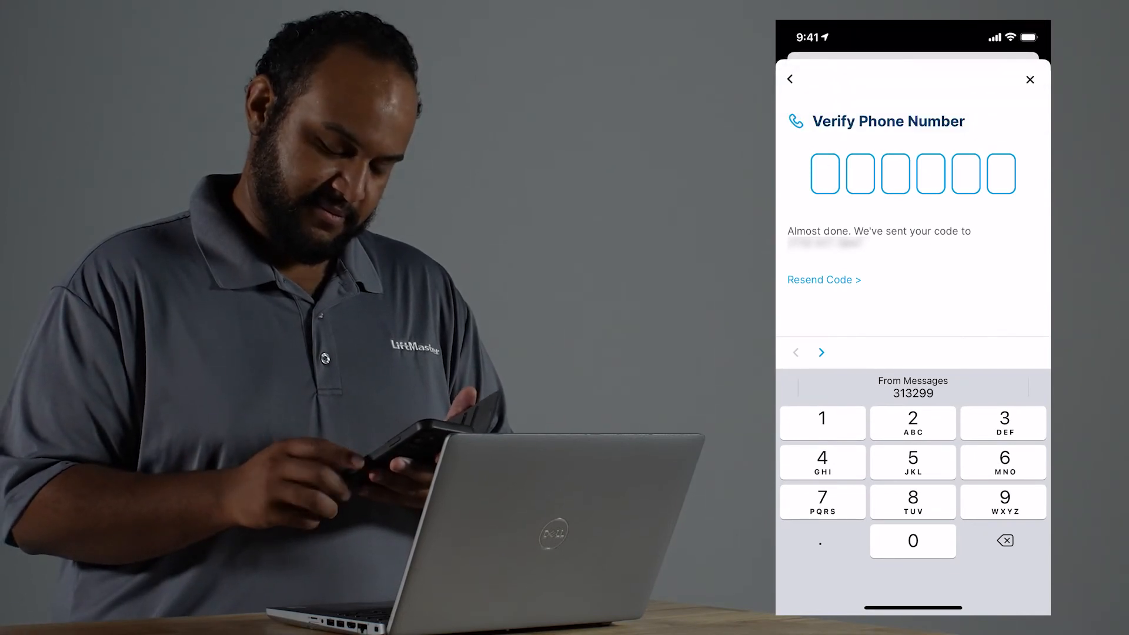
{"action": "left_click", "coordinate": [912, 388]}
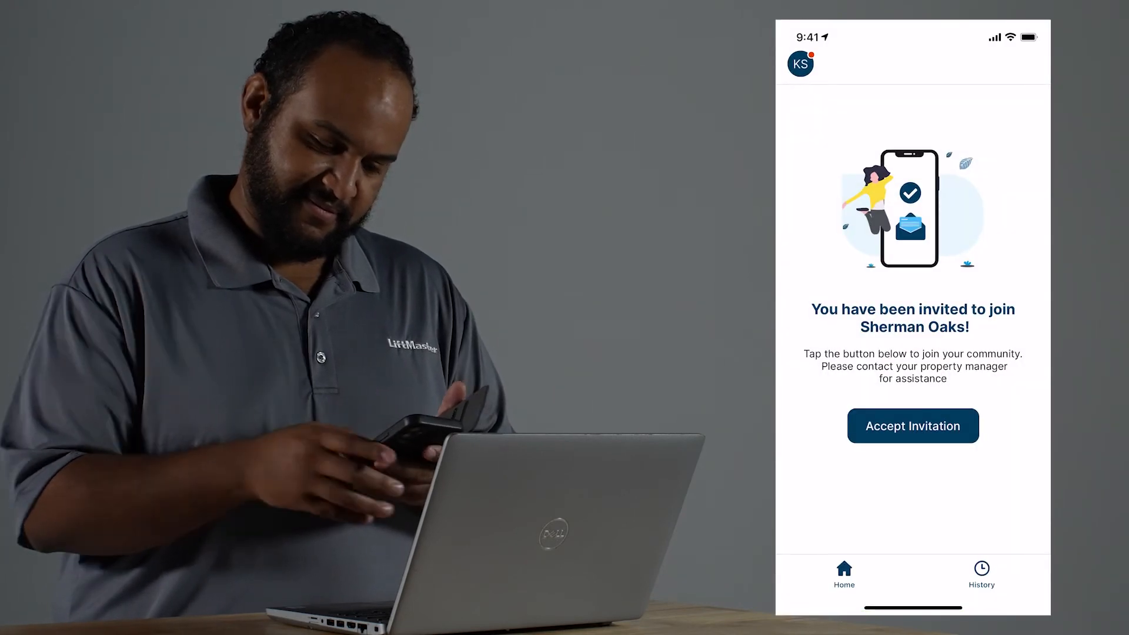
{"action": "left_click", "coordinate": [913, 425]}
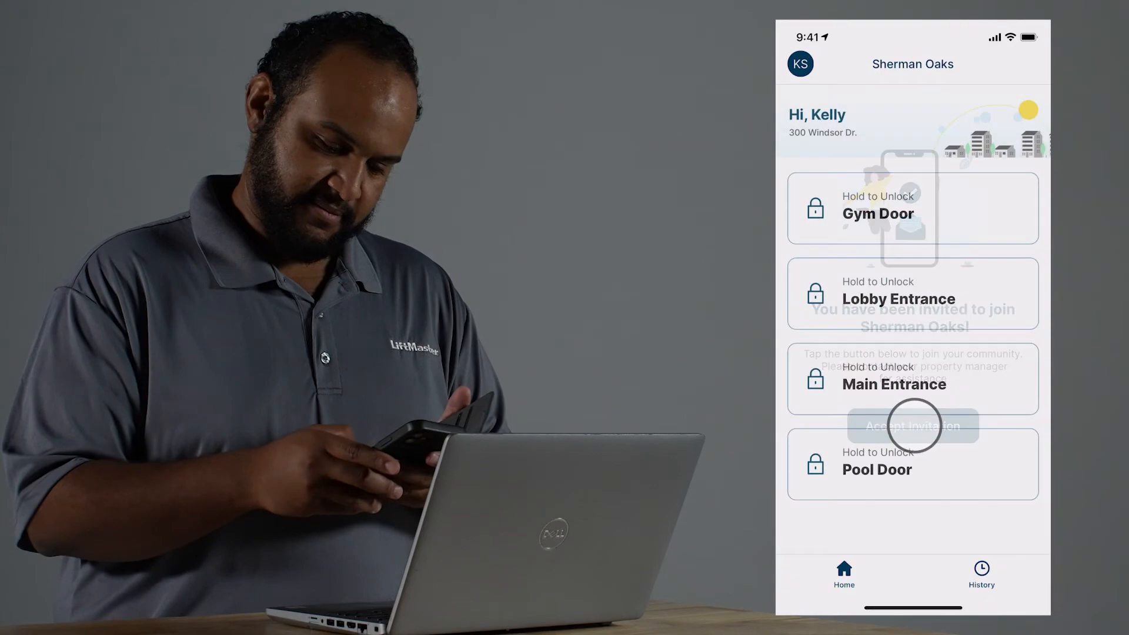